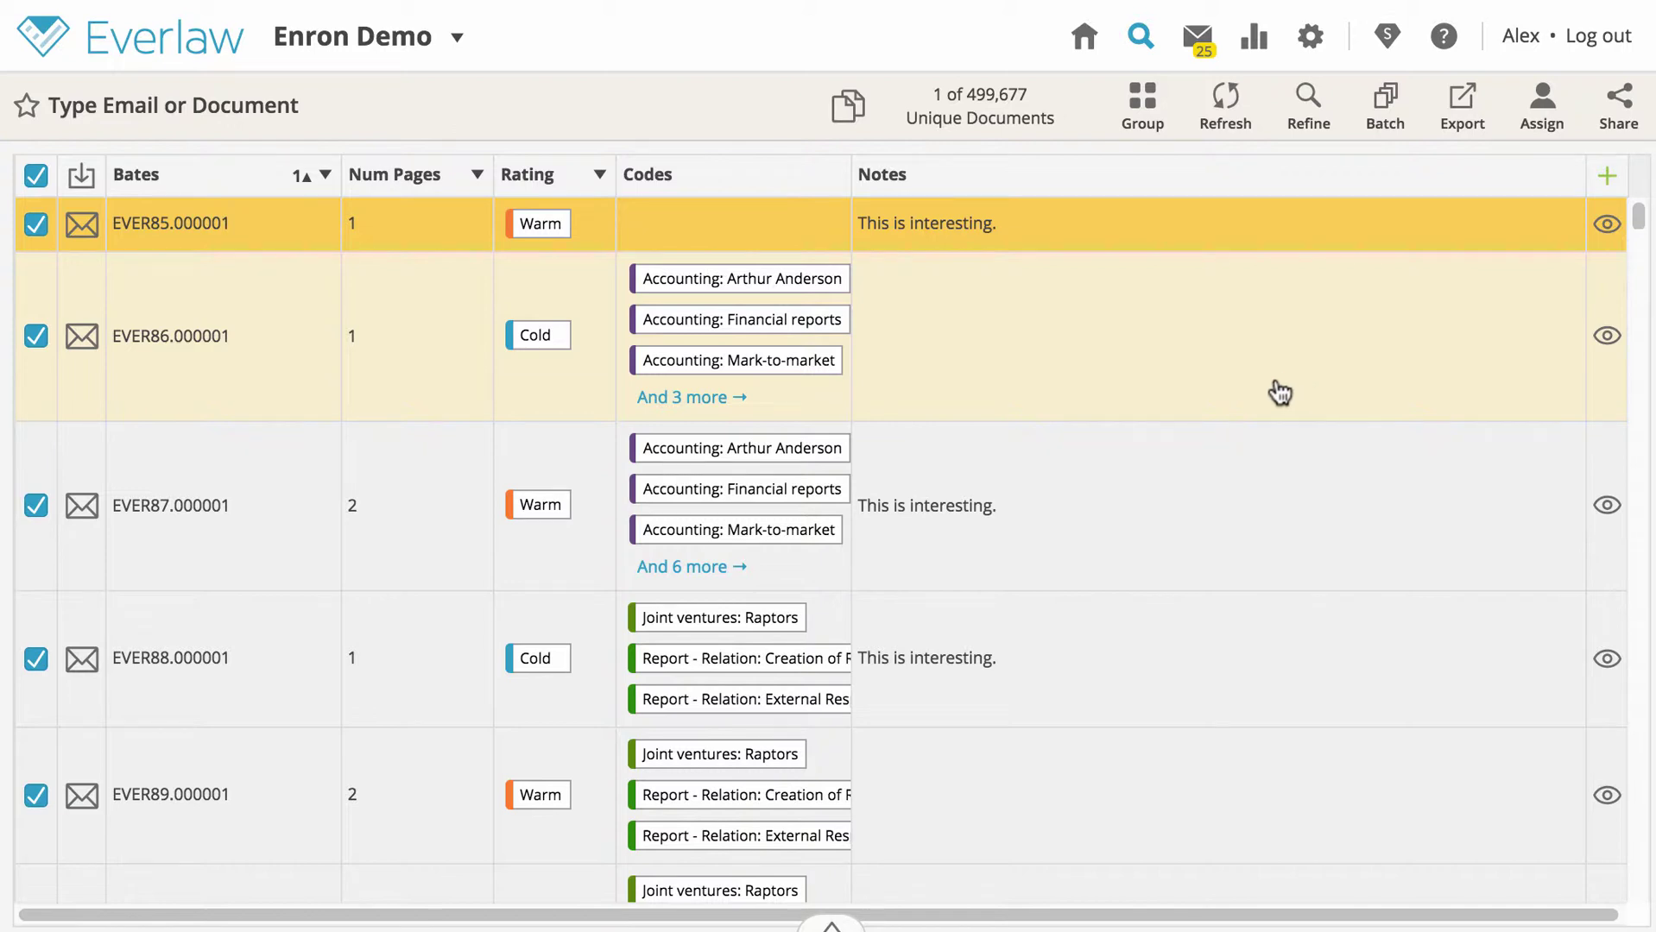
Clear the select-all checkbox and check only documents EVER85 through EVER91
click(36, 178)
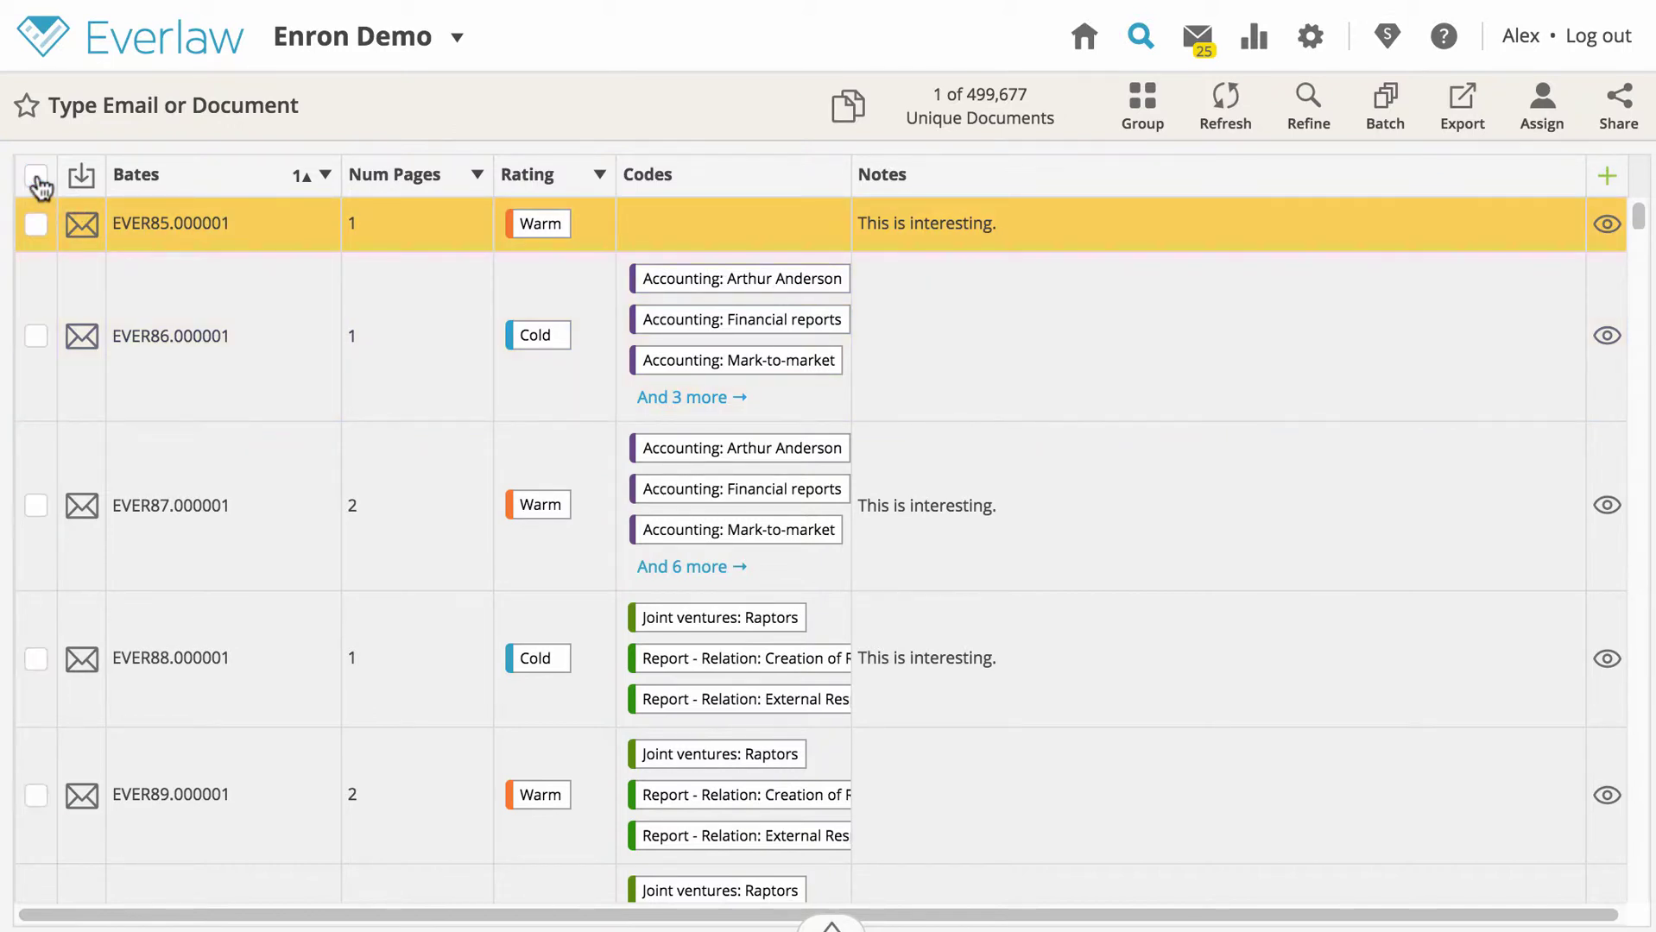
click(35, 223)
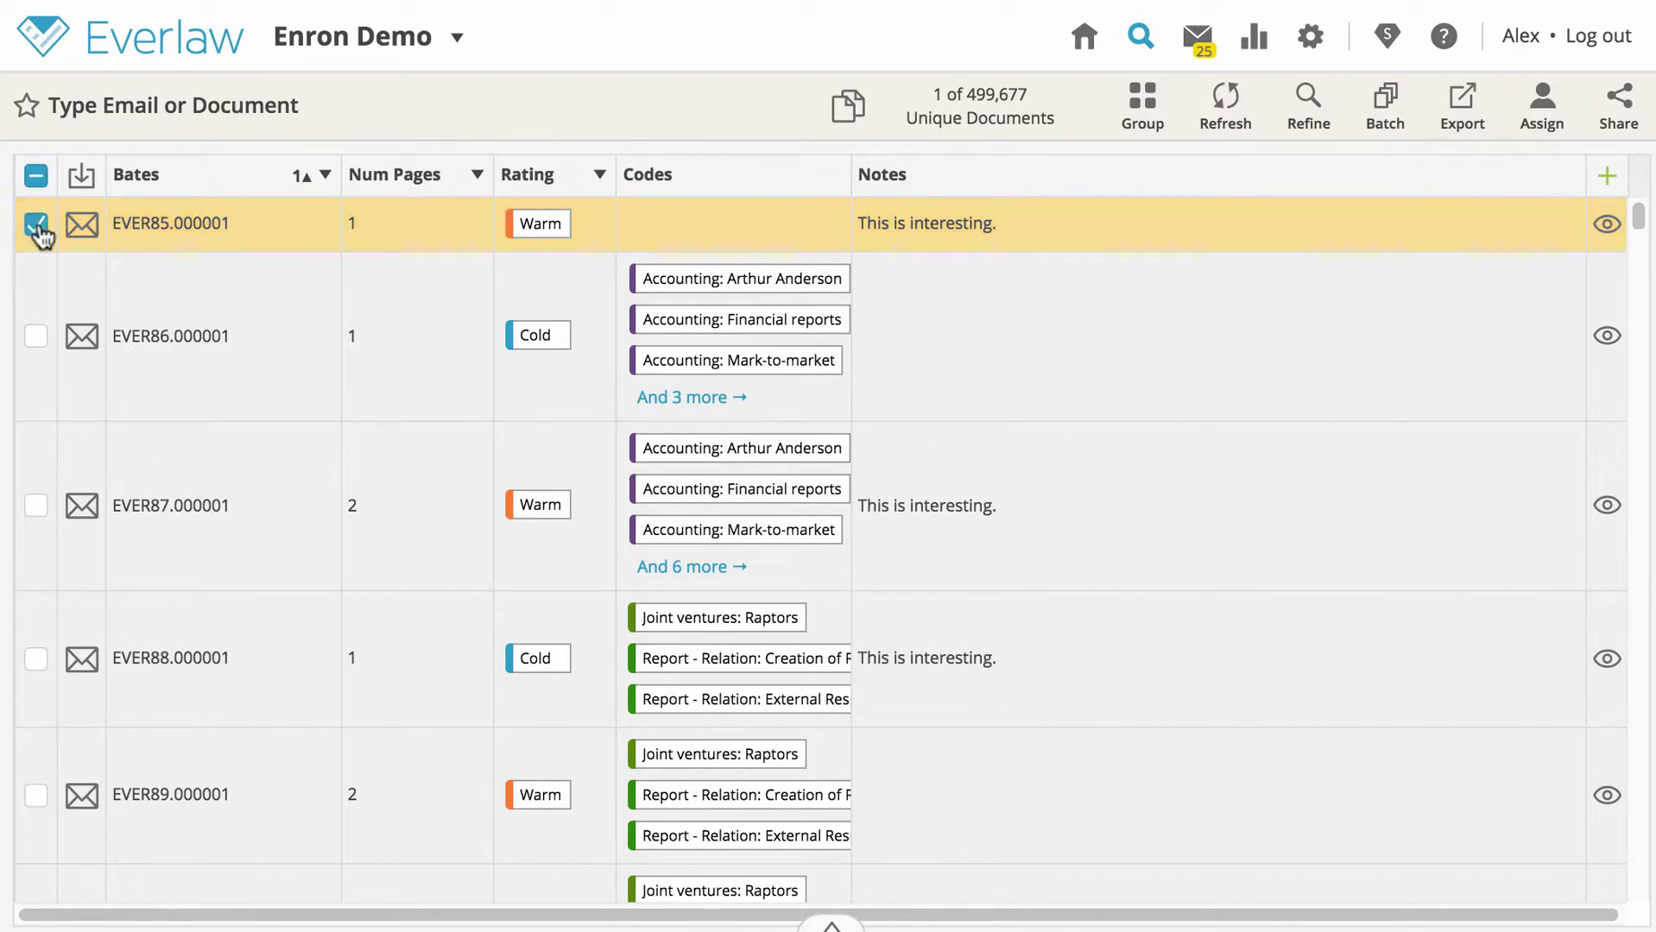
click(35, 336)
click(37, 508)
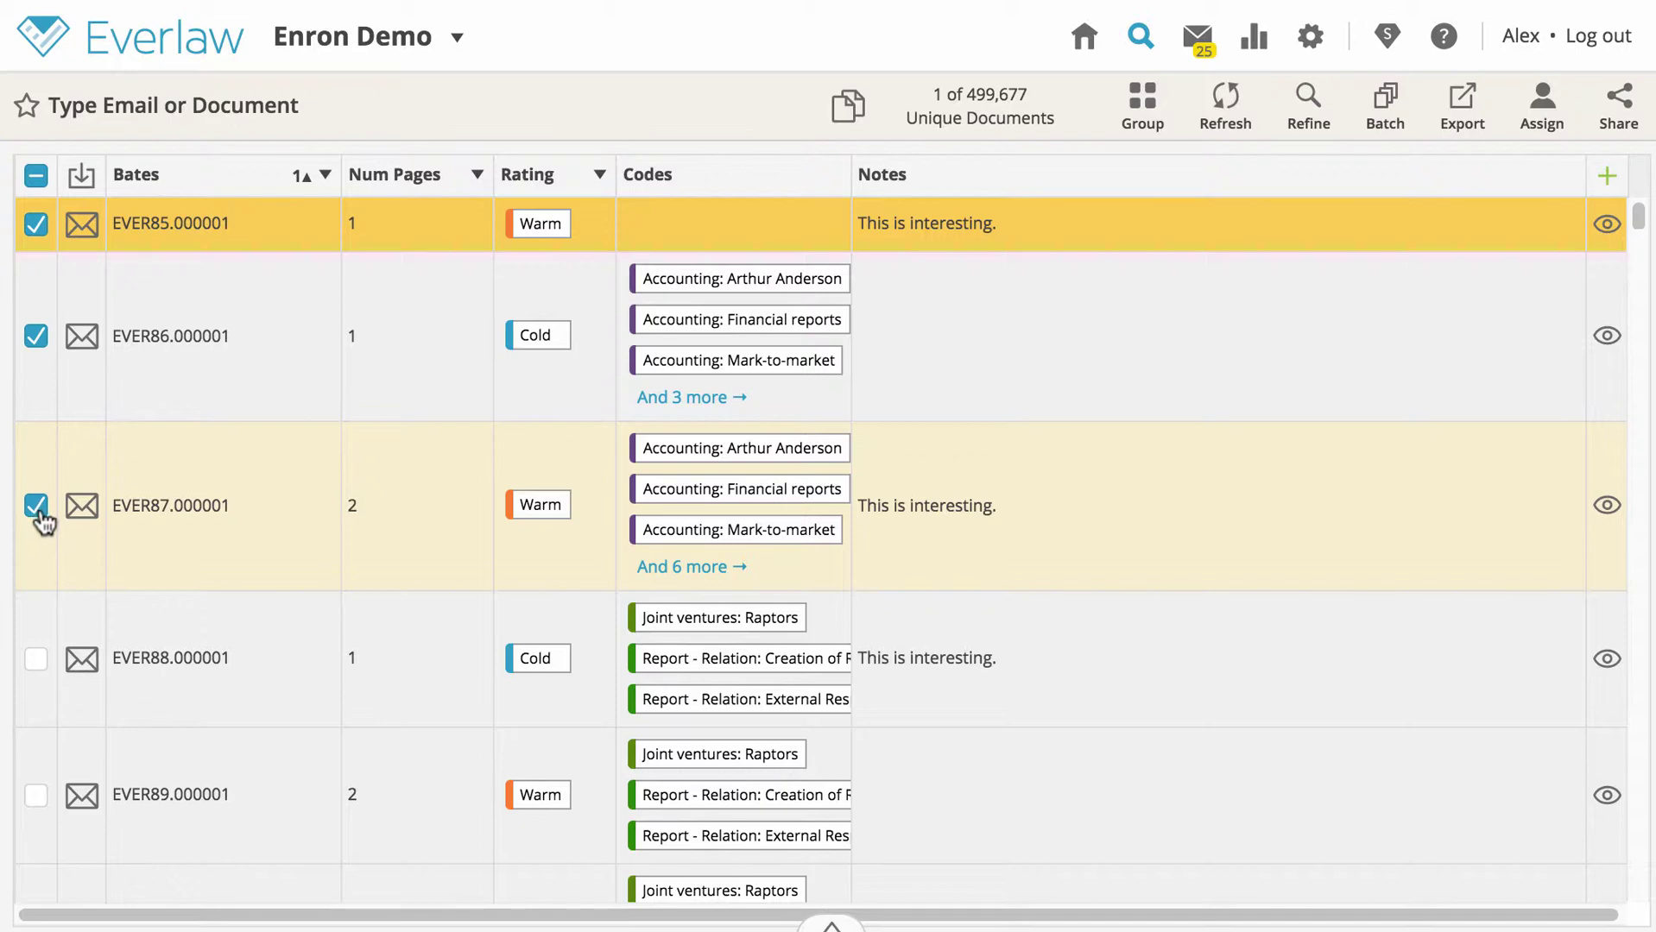
scroll(39, 520, down, 5)
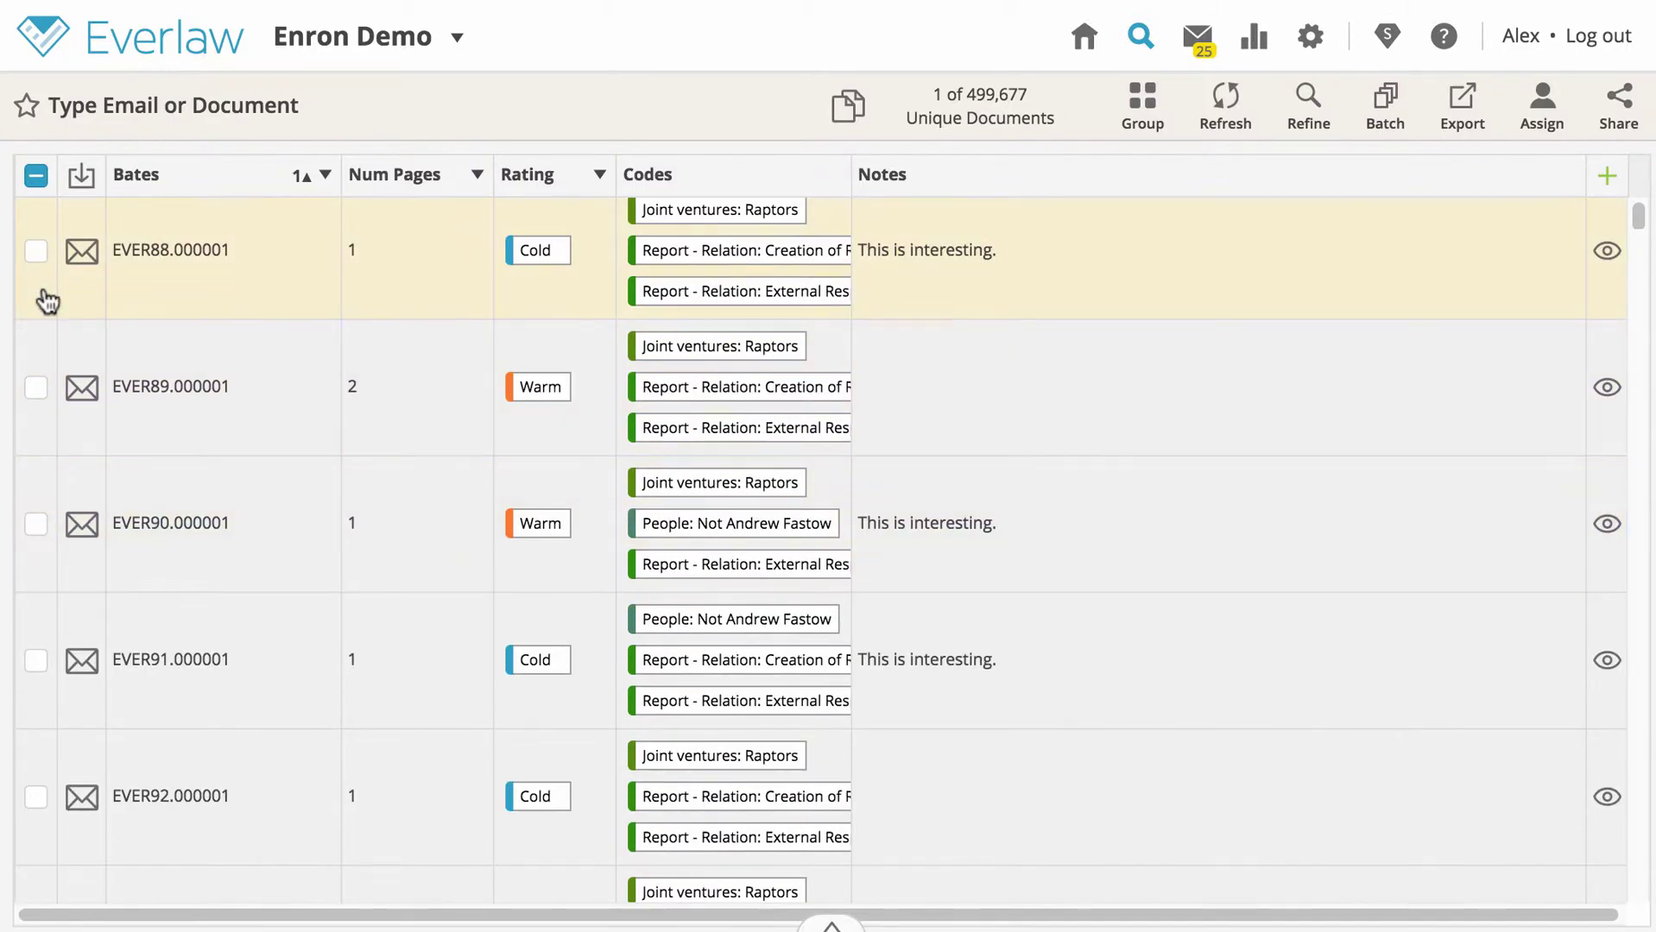
click(36, 251)
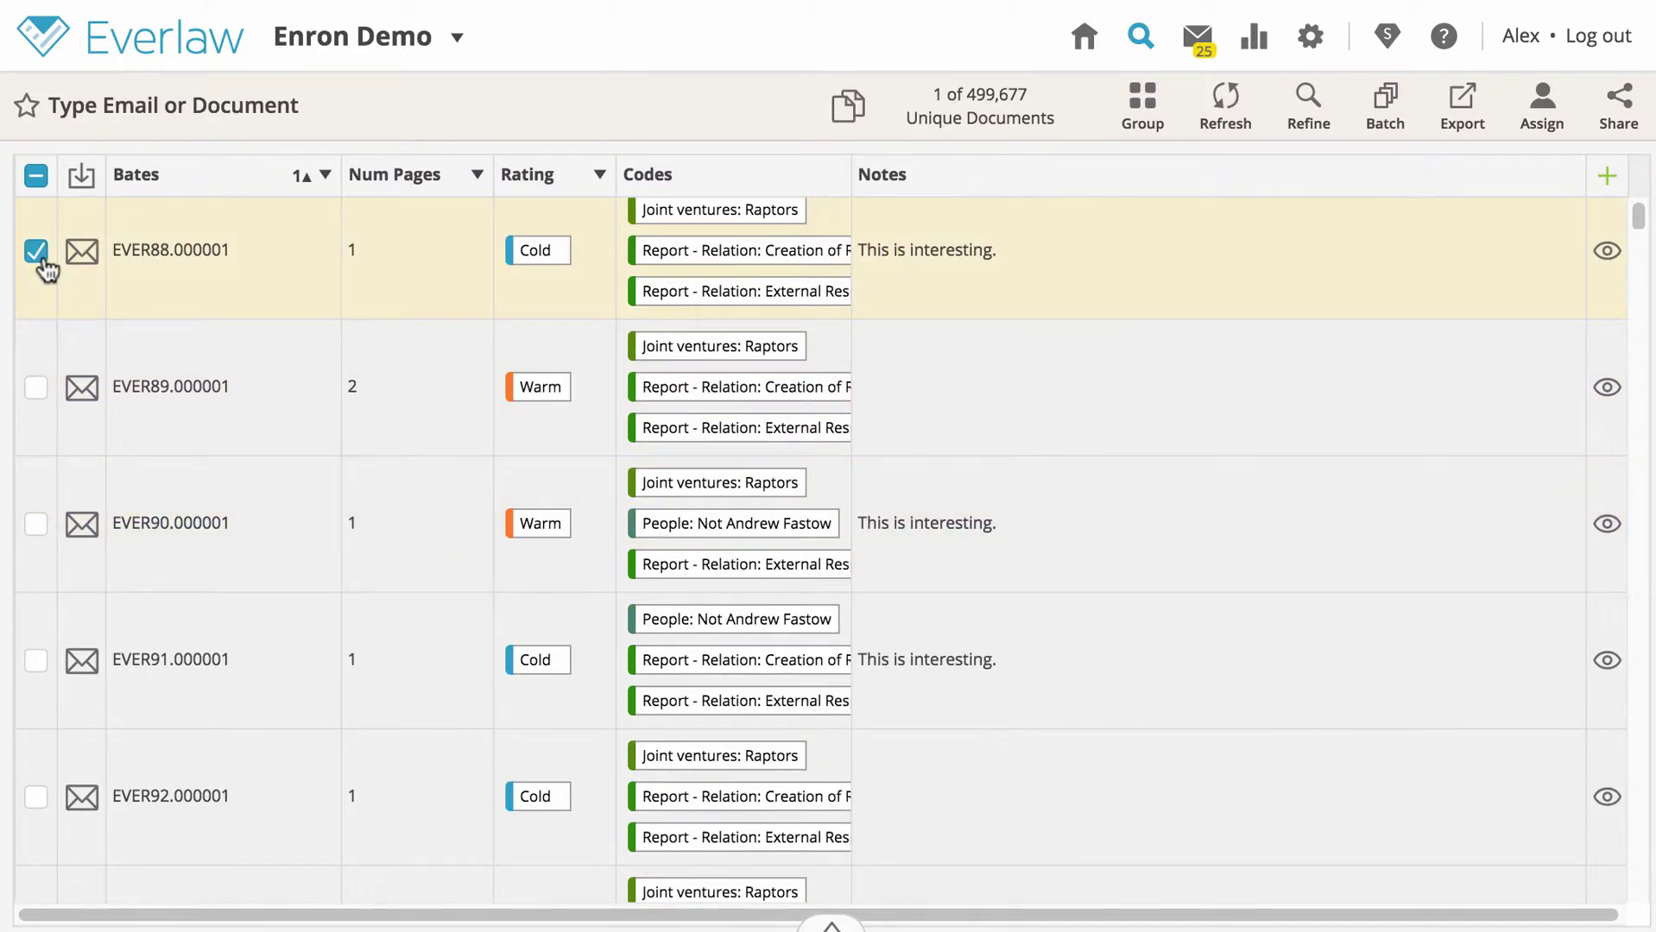
shift+click(36, 667)
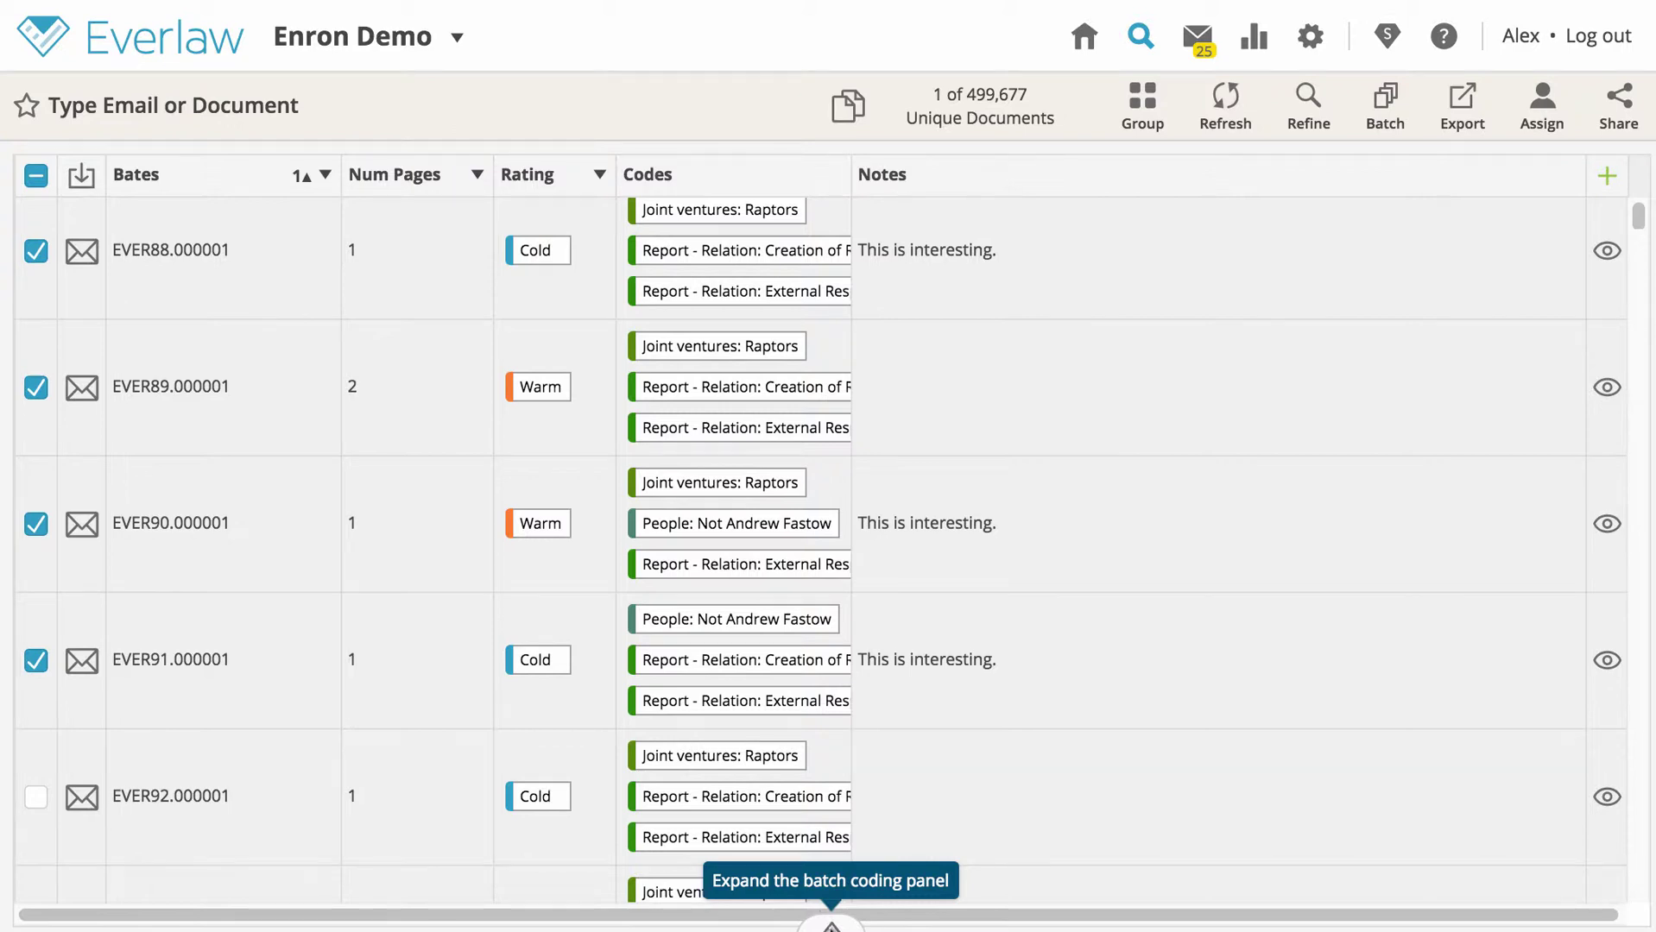
Expand the batch coding panel for the 7 documents and review its ratings, codes, binders and notes
click(830, 926)
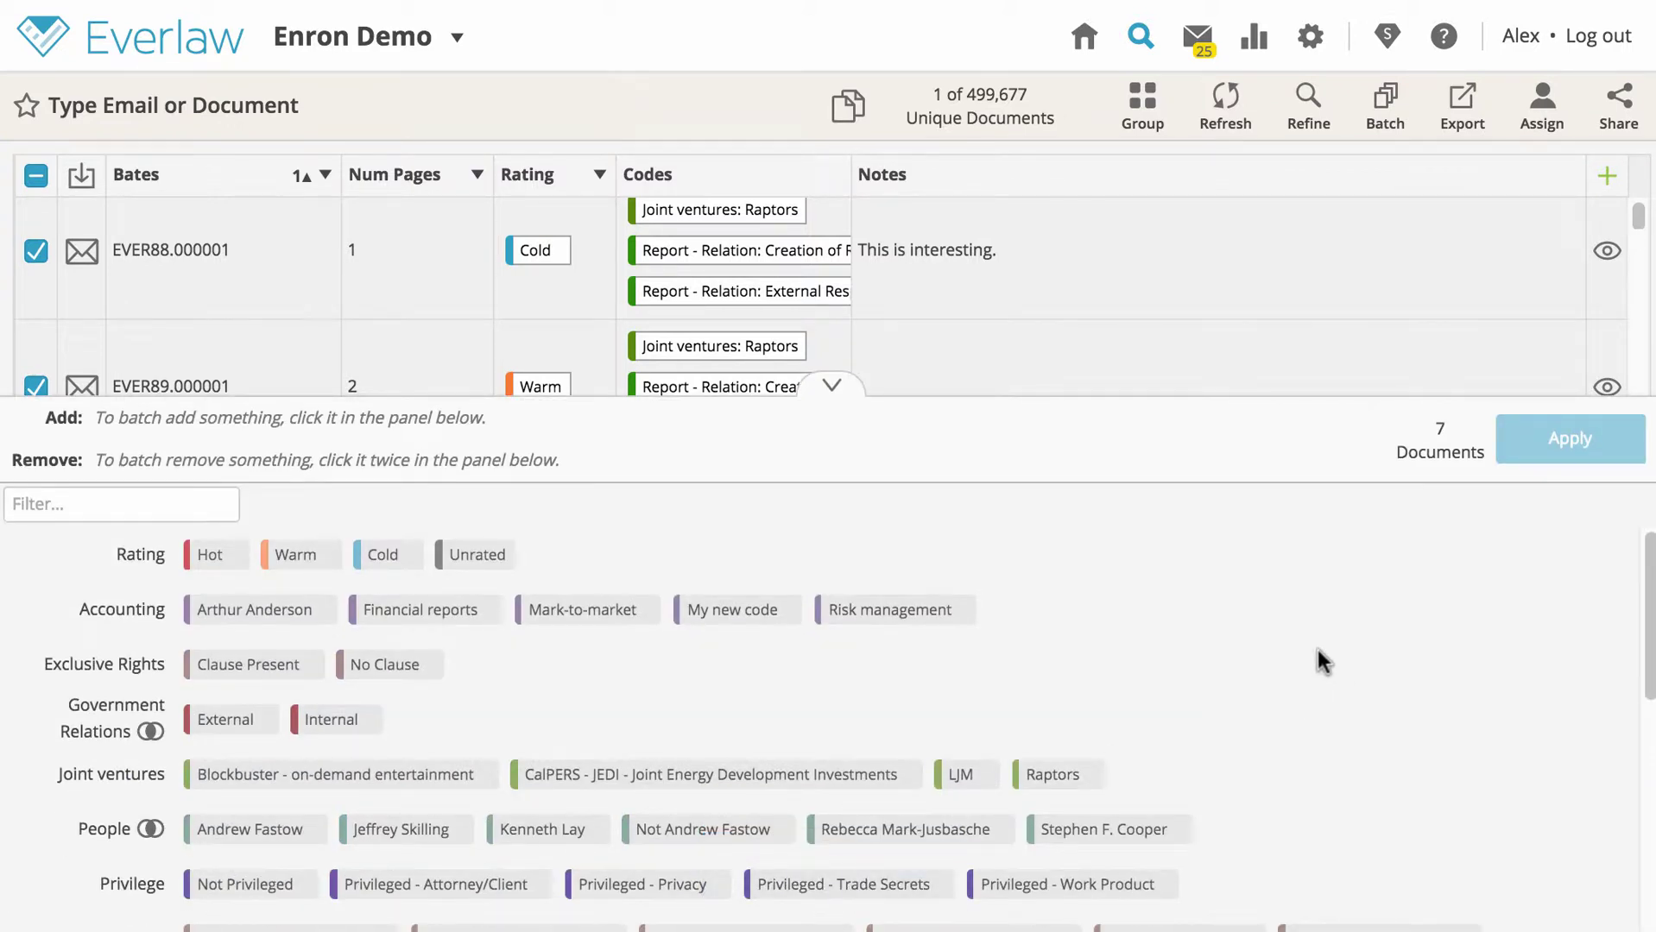
scroll(1315, 680, down, 5)
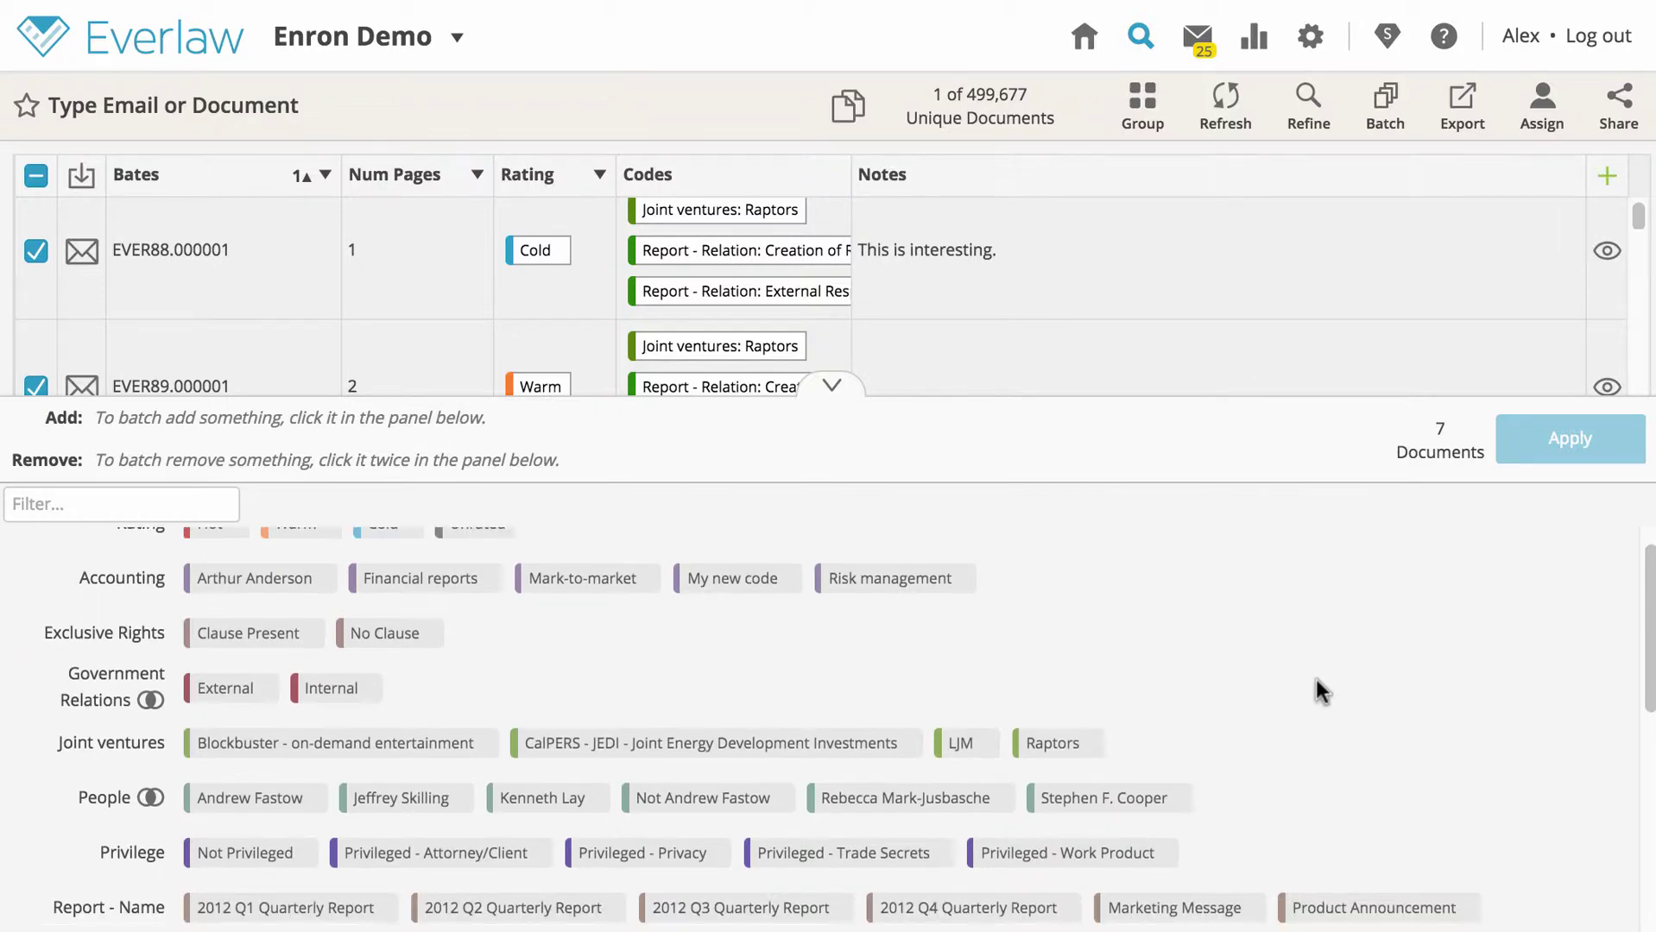
scroll(1316, 691, down, 2)
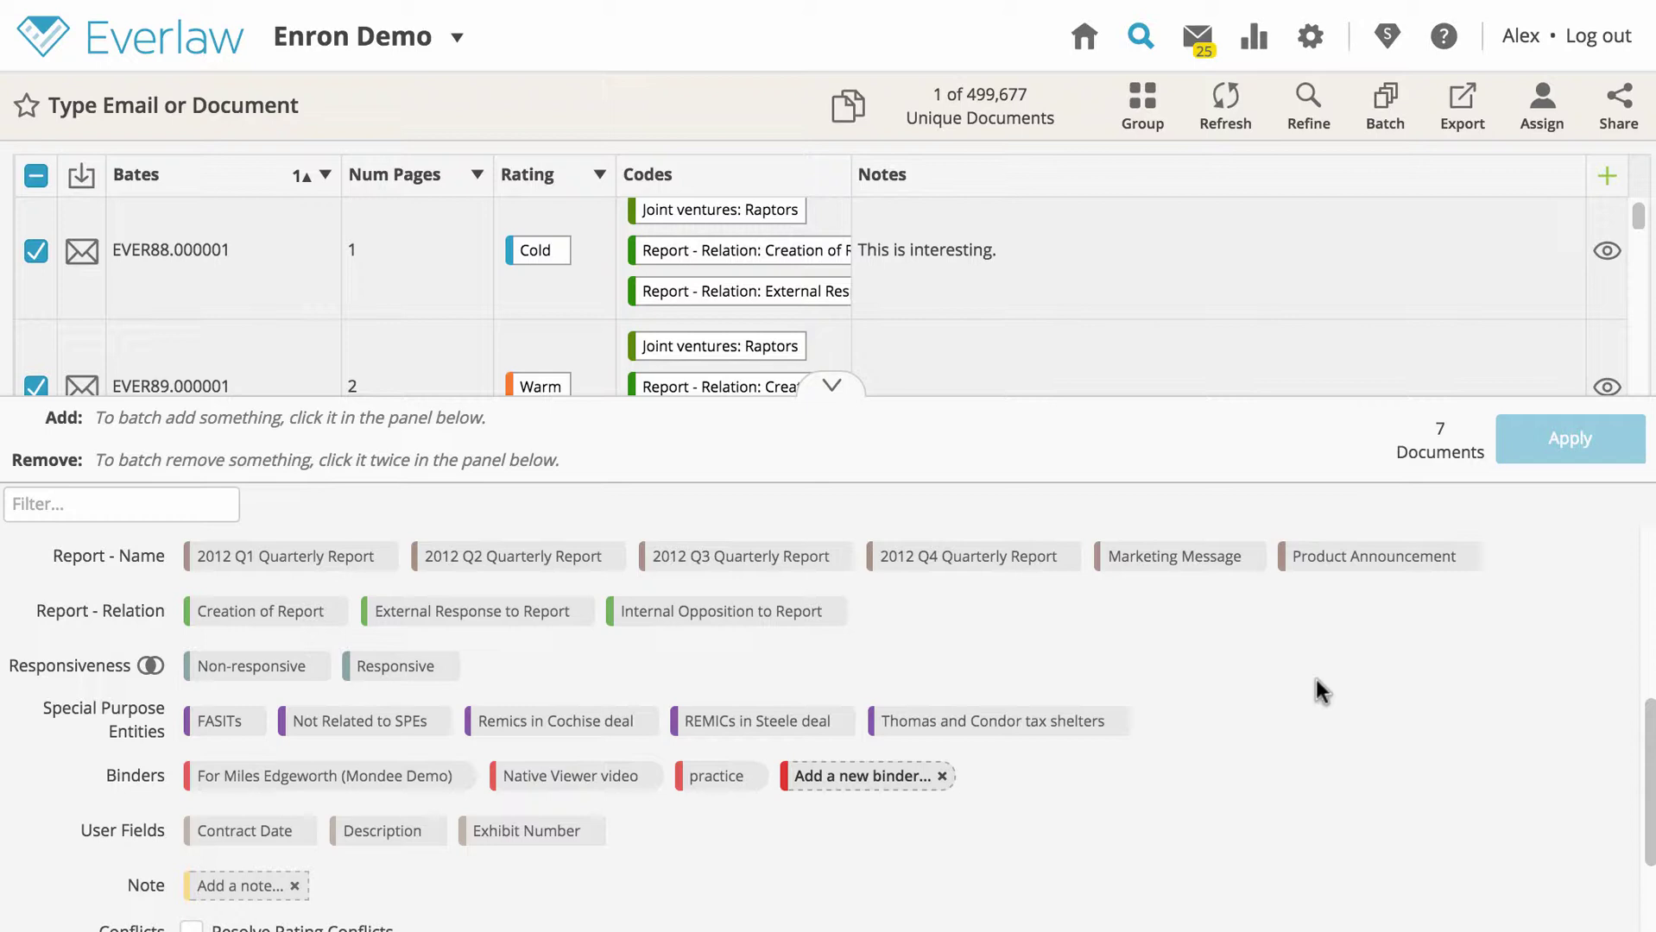
scroll(1316, 681, up, 6)
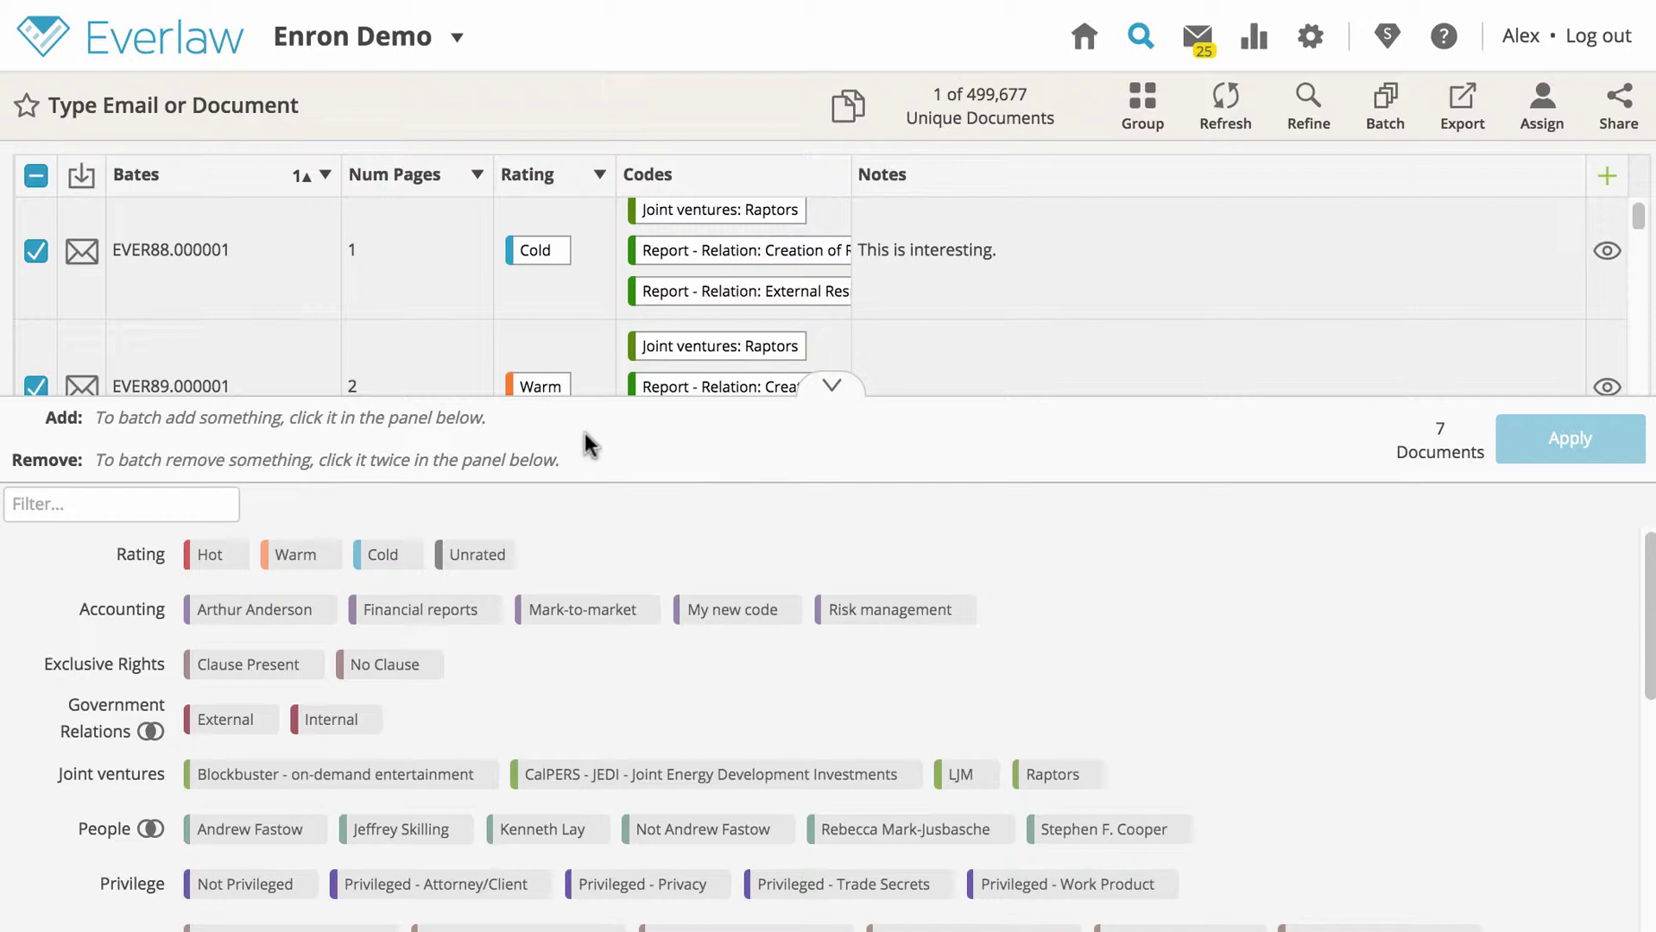
Add Hot, Arthur Anderson, No Clause and Blockbuster - on-demand entertainment to the batch Add list
click(222, 556)
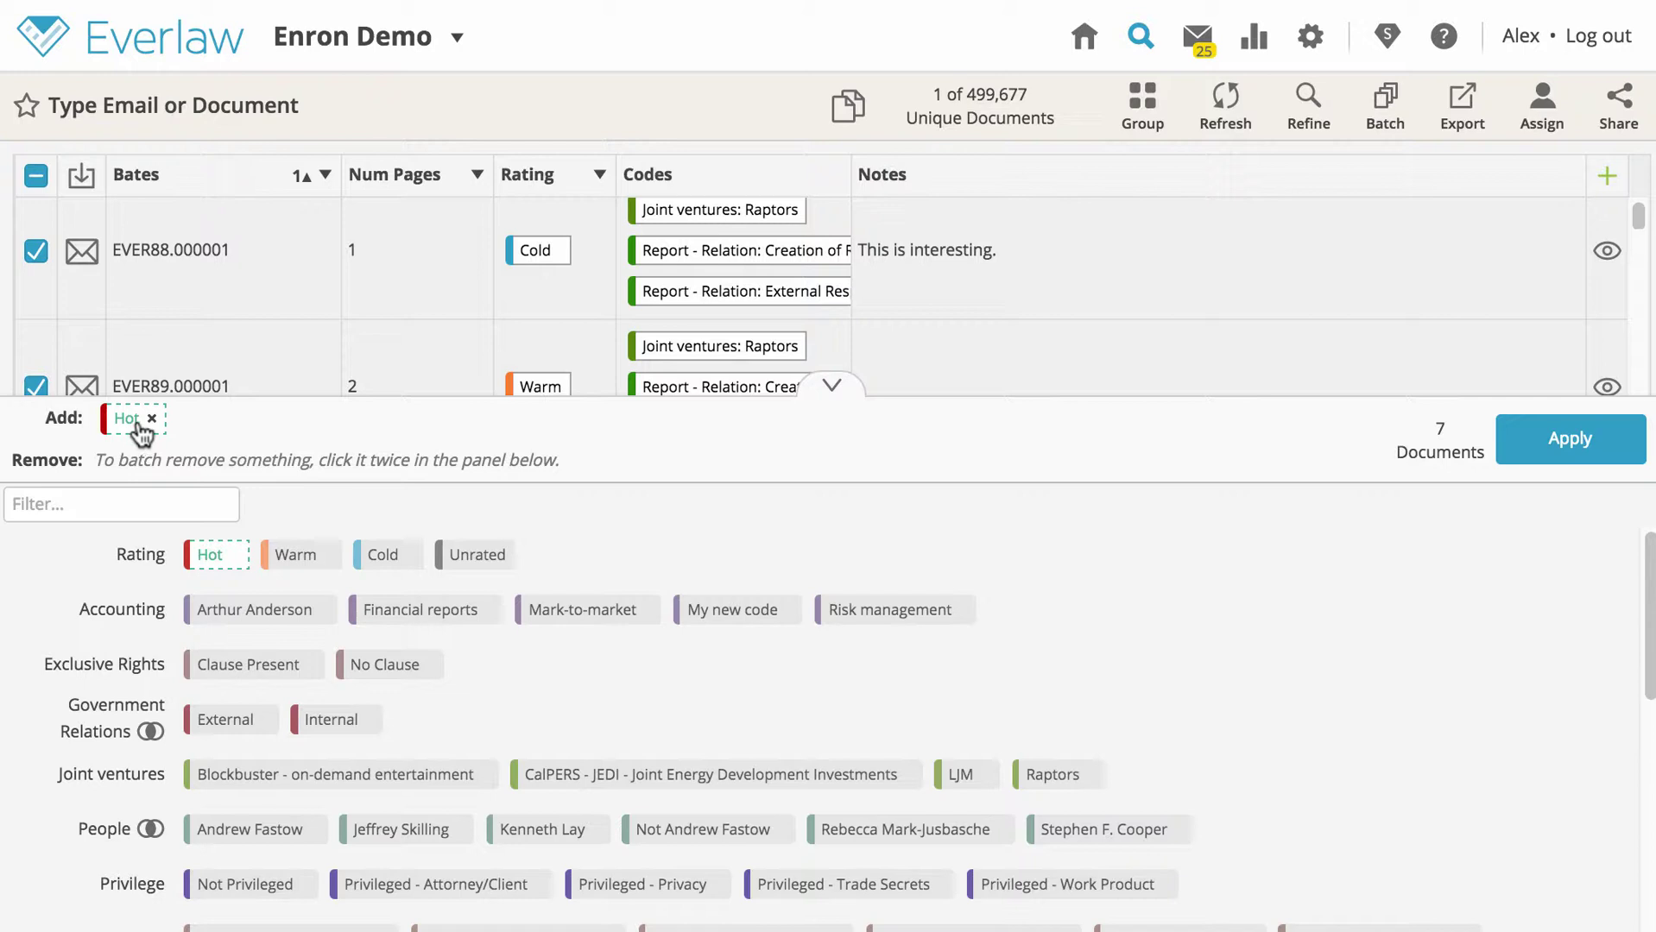
click(275, 610)
click(418, 671)
click(431, 777)
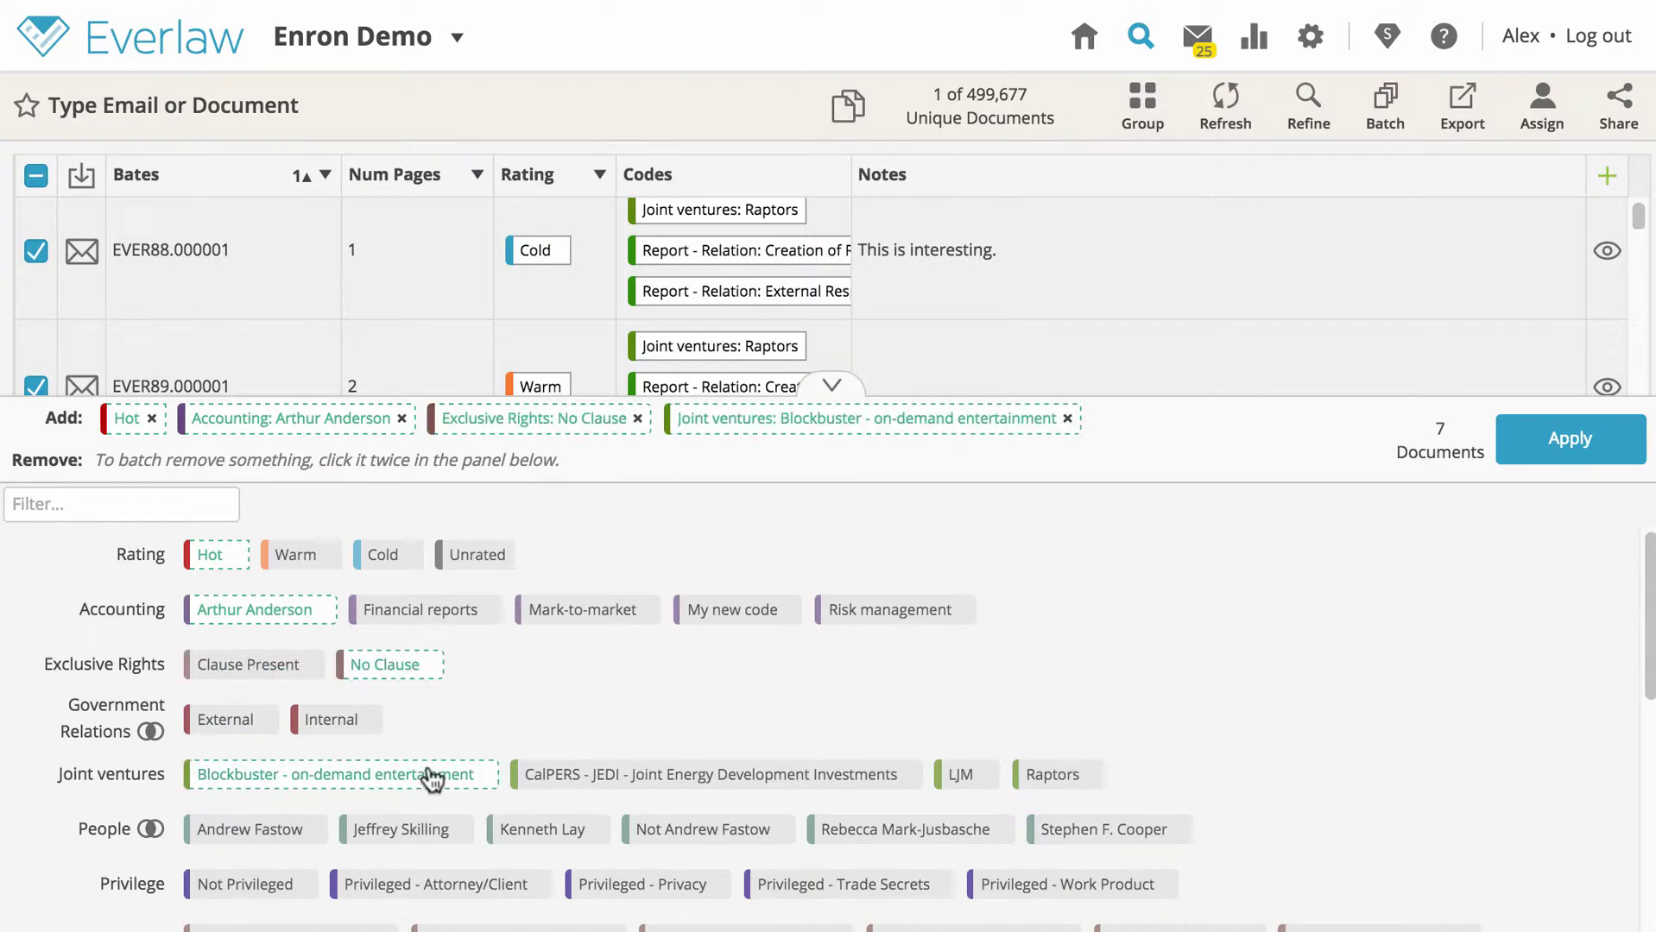
scroll(1197, 713, down, 5)
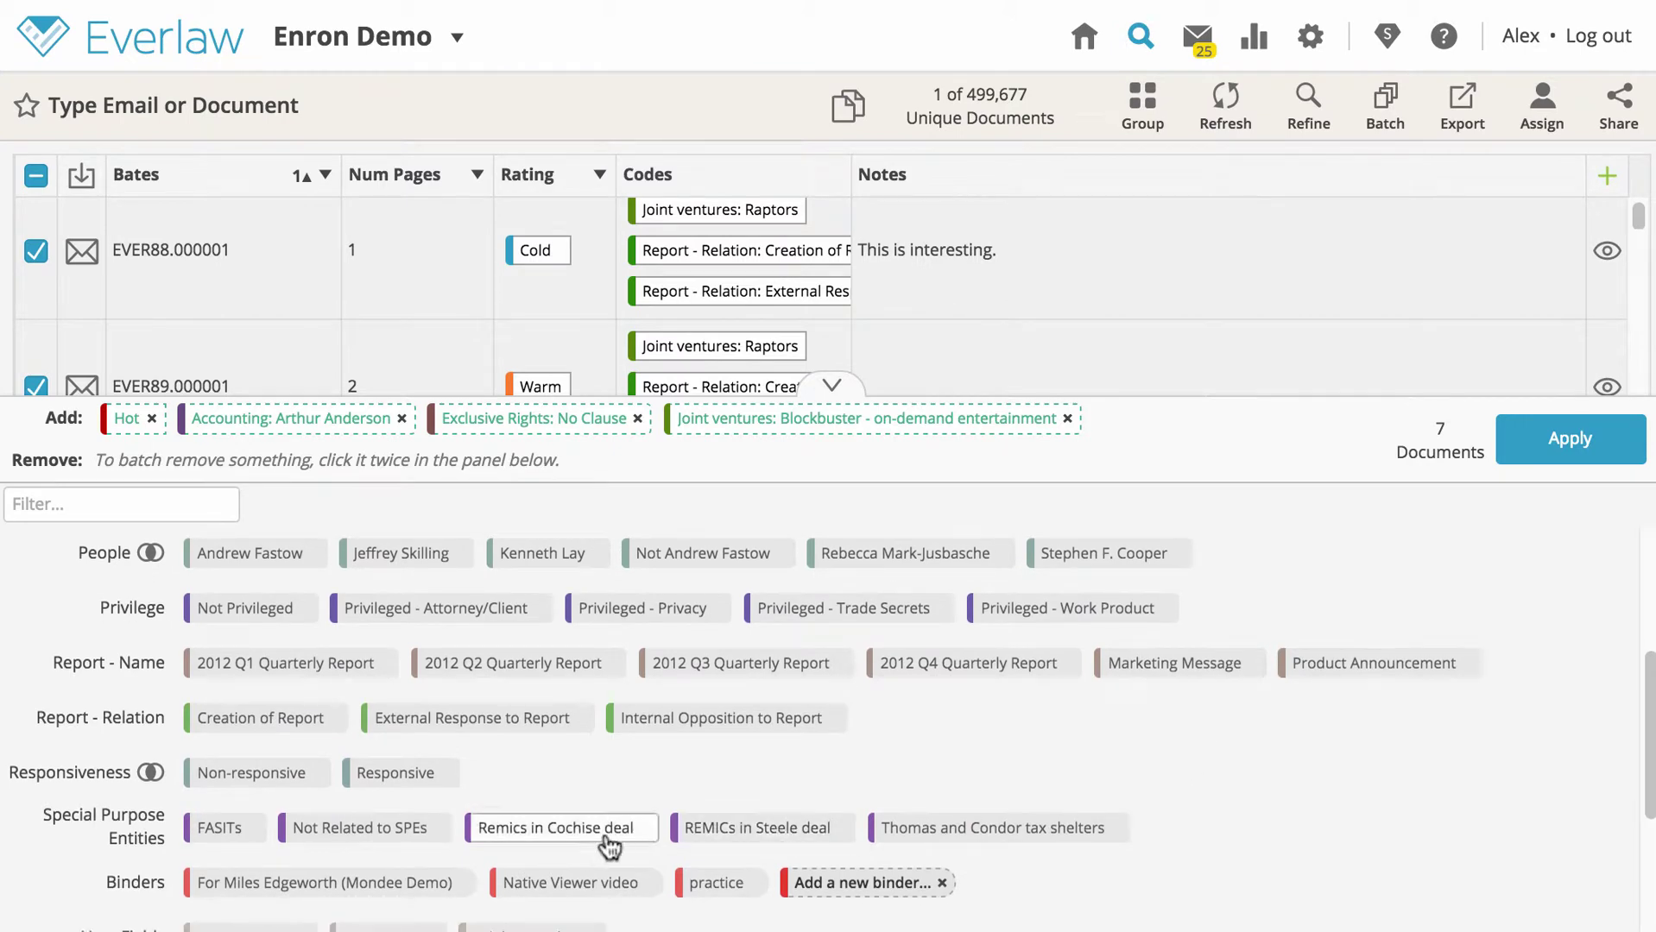
Queue the Mondee Demo binder, a new binder named 'New Binder', Master Chronology and Accounting Fraud
click(417, 889)
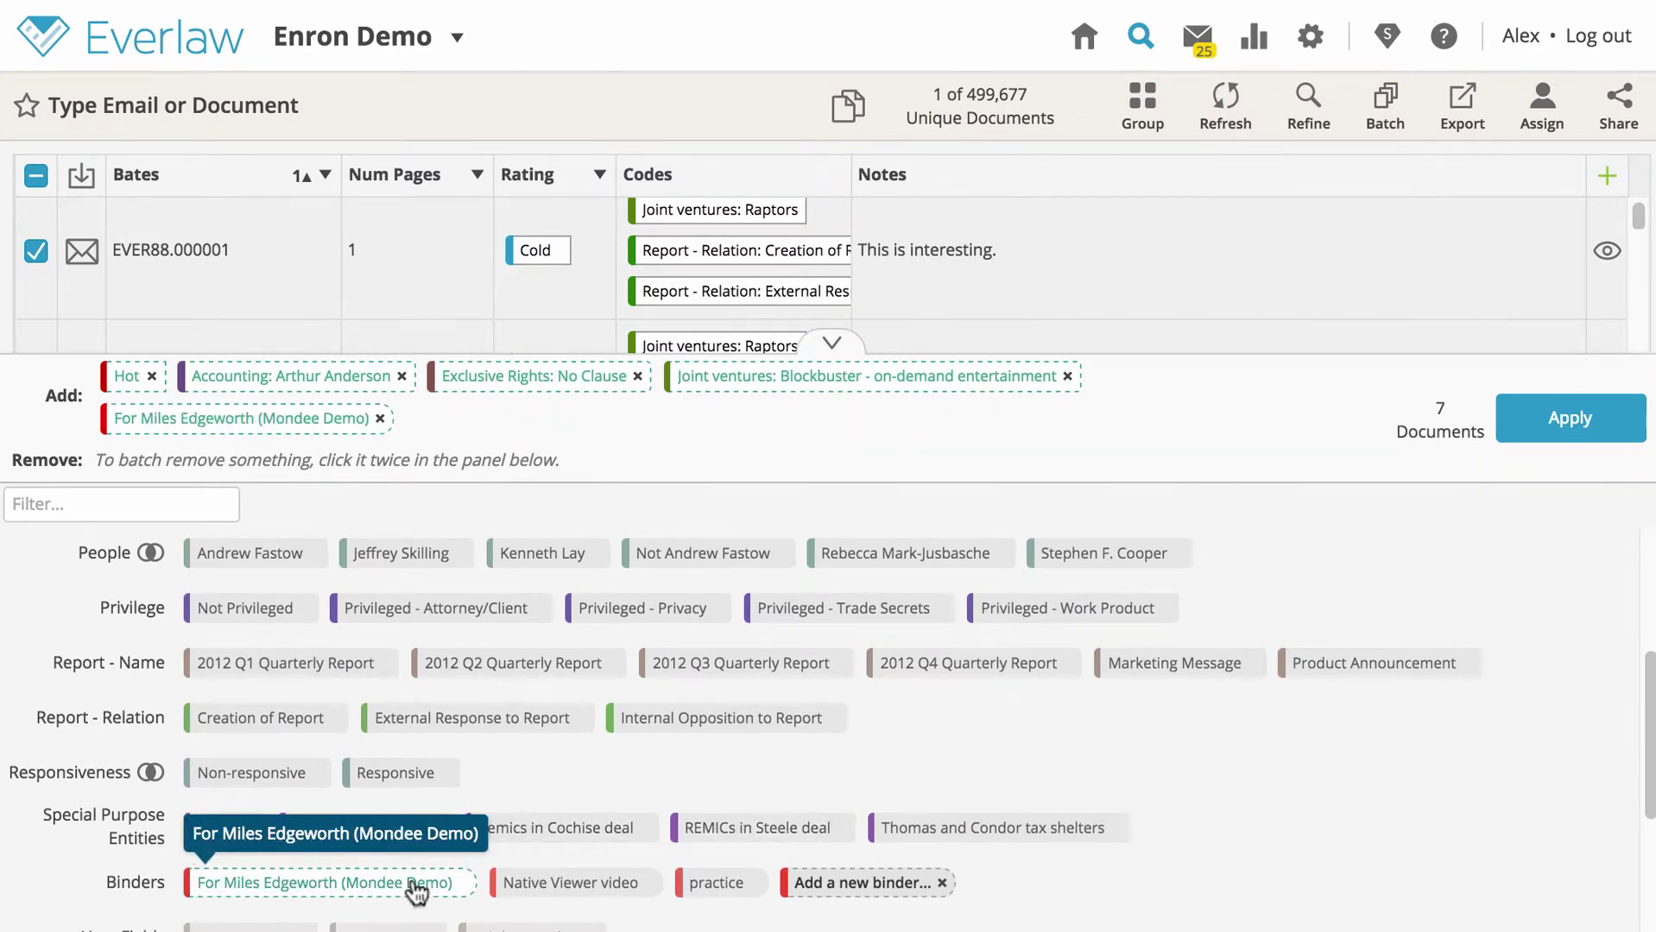
click(859, 882)
text(New Binder)
key(Return)
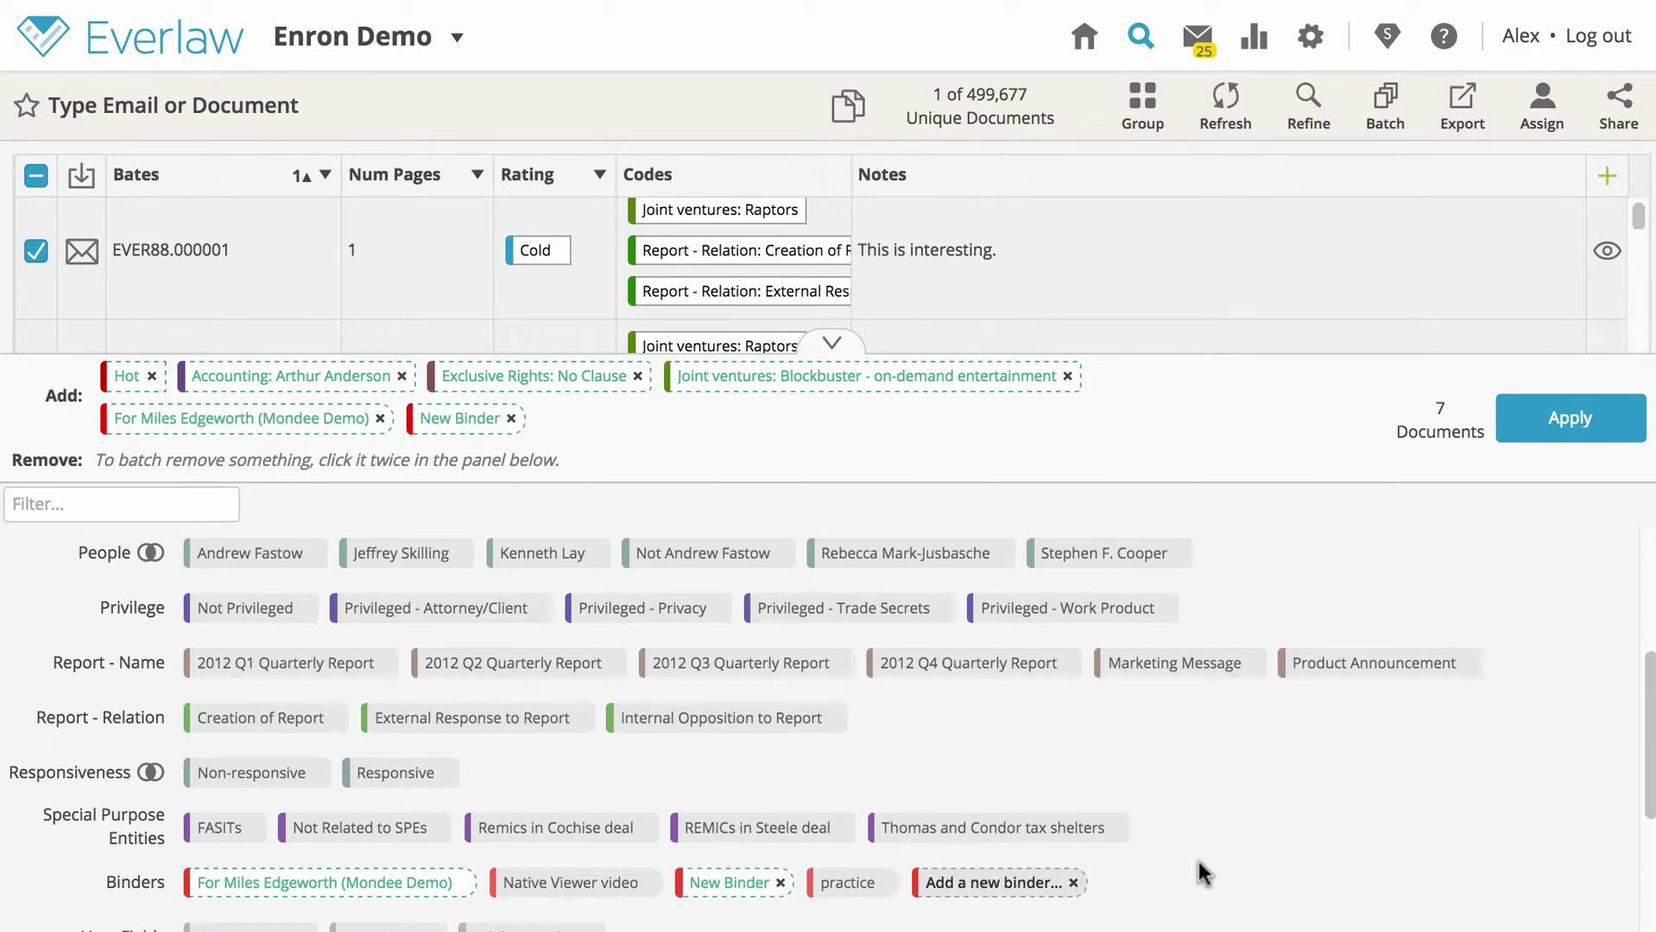
scroll(1198, 861, down, 3)
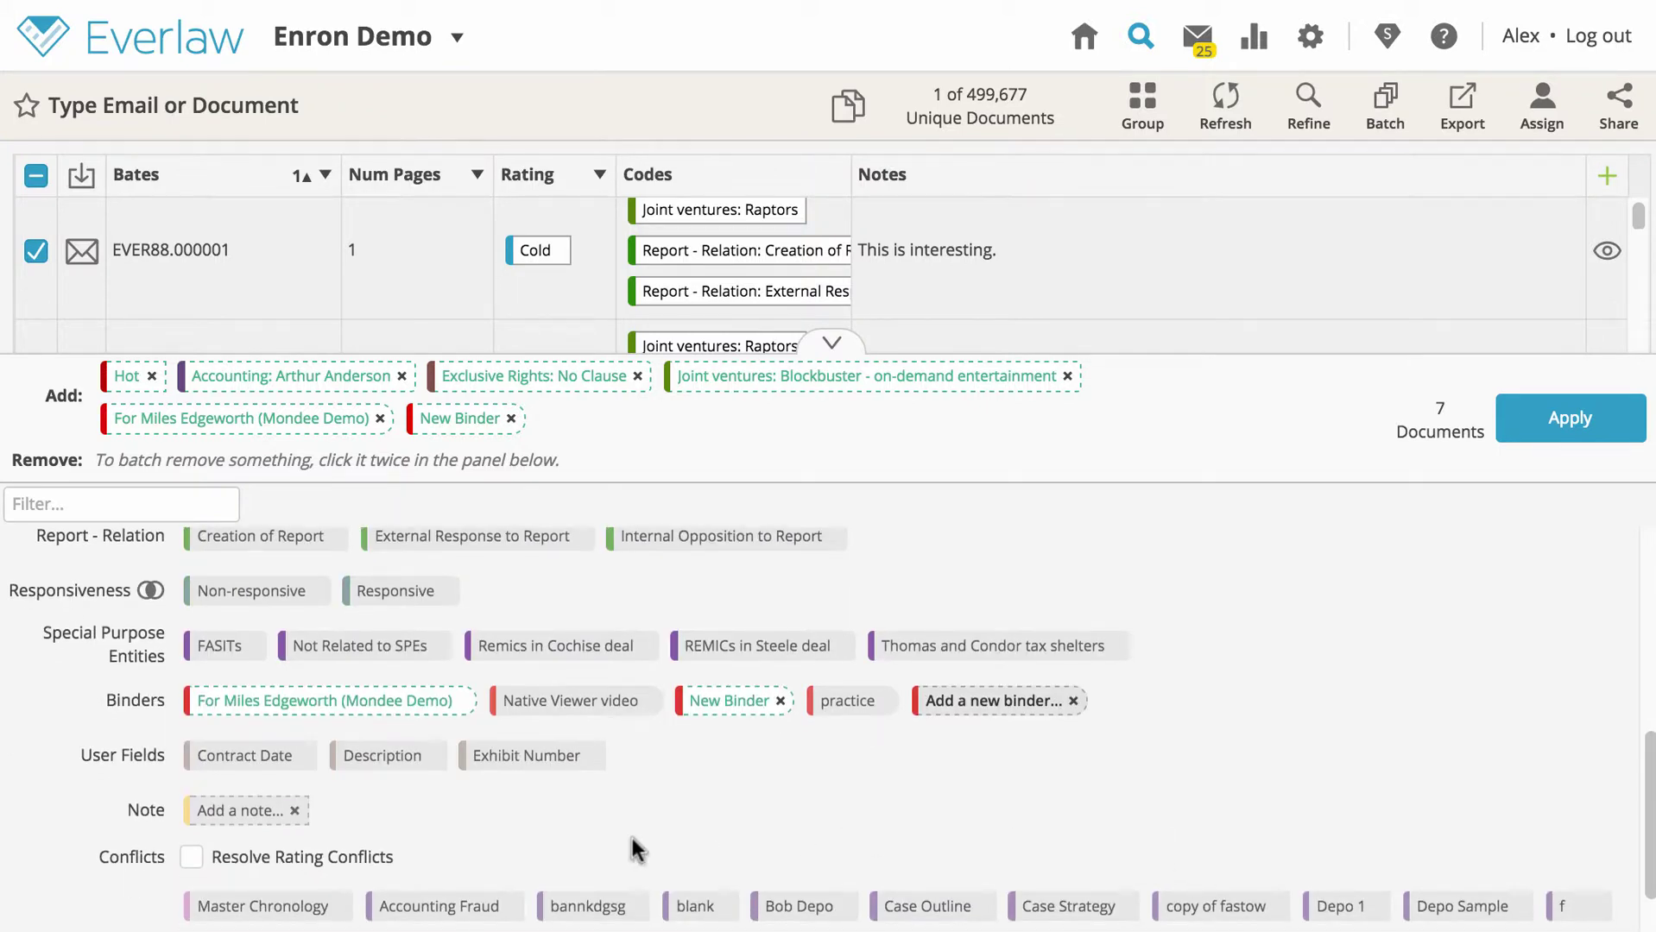
click(287, 915)
click(443, 913)
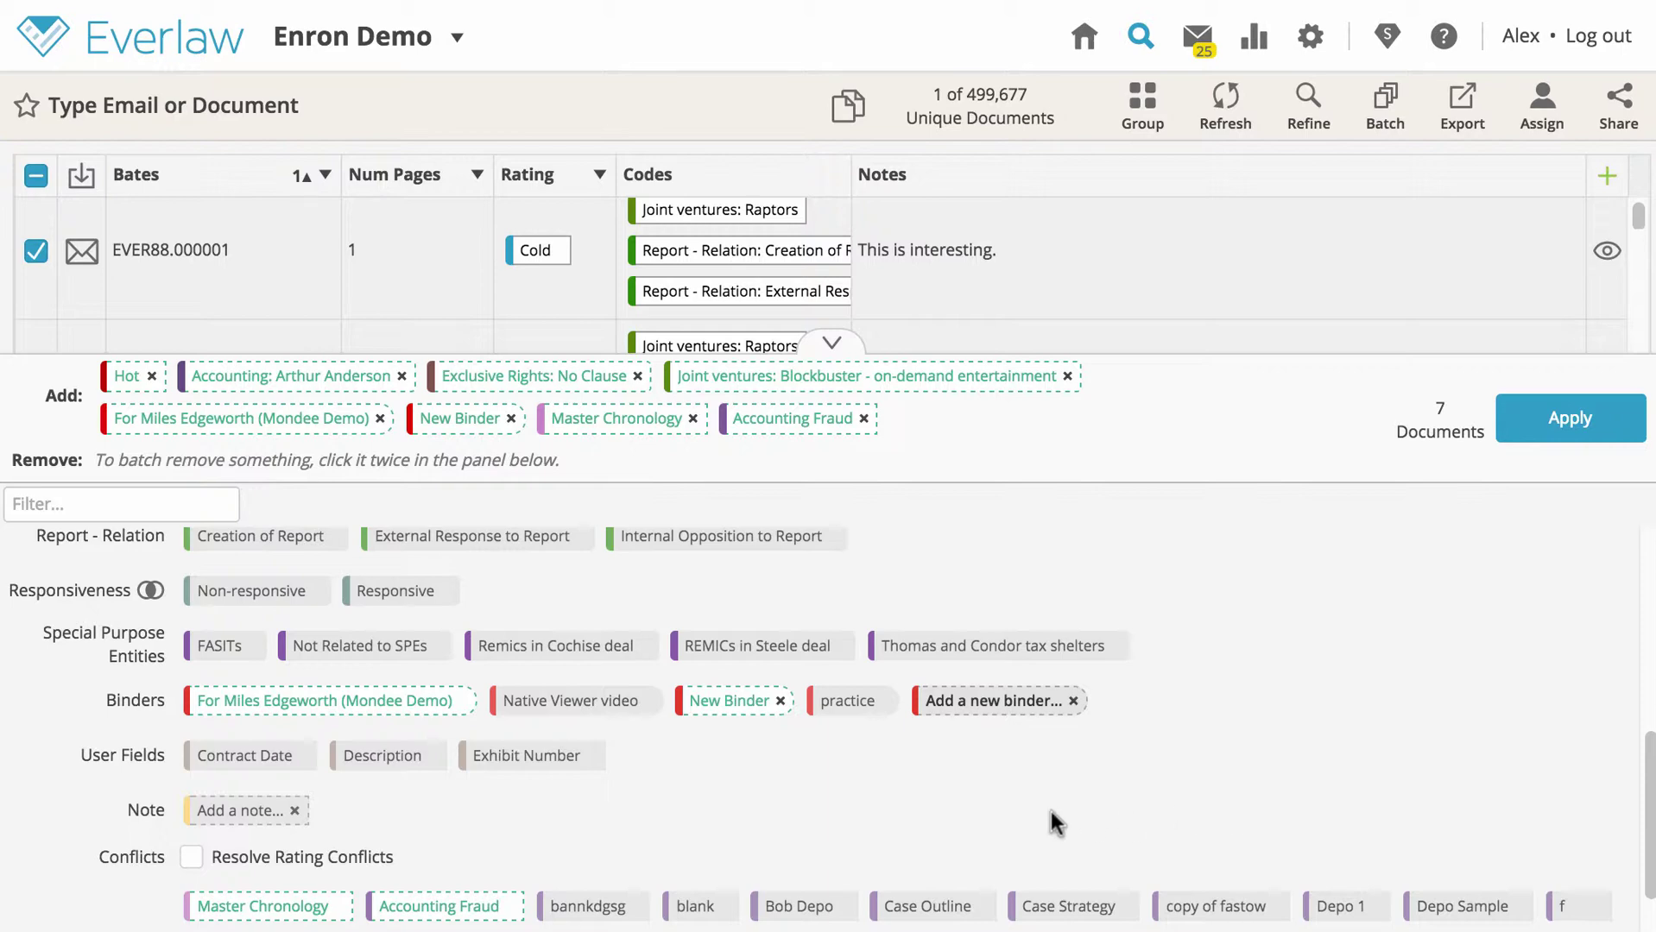
Set the batch Contract Date to 2016/02/15
click(224, 764)
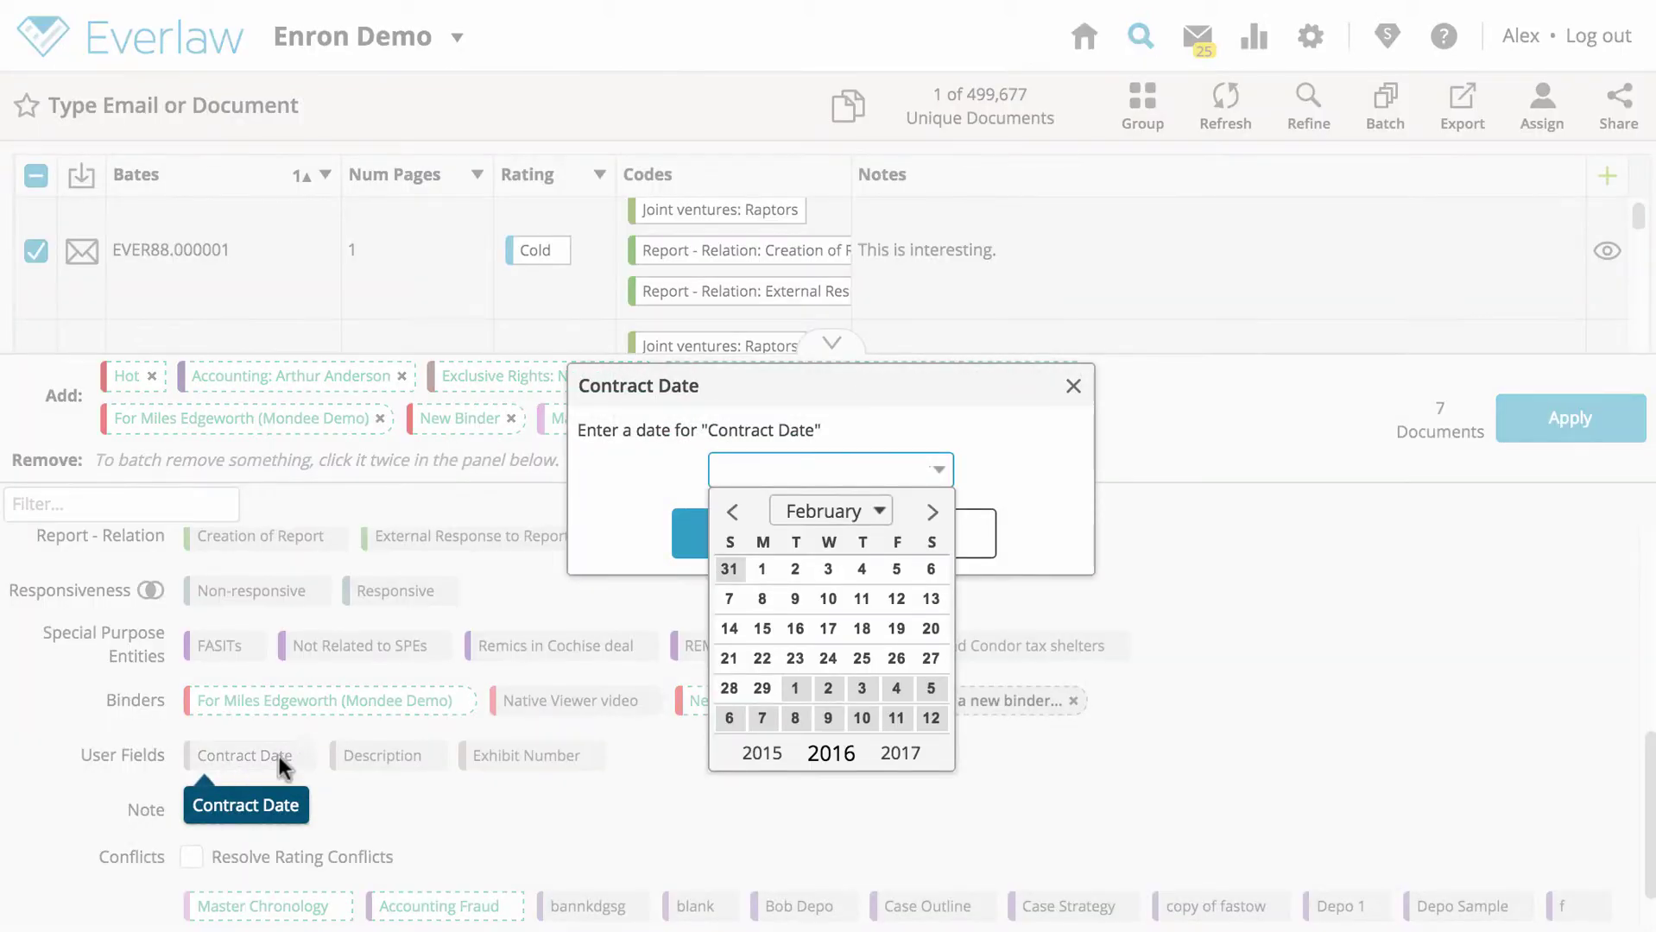
click(762, 627)
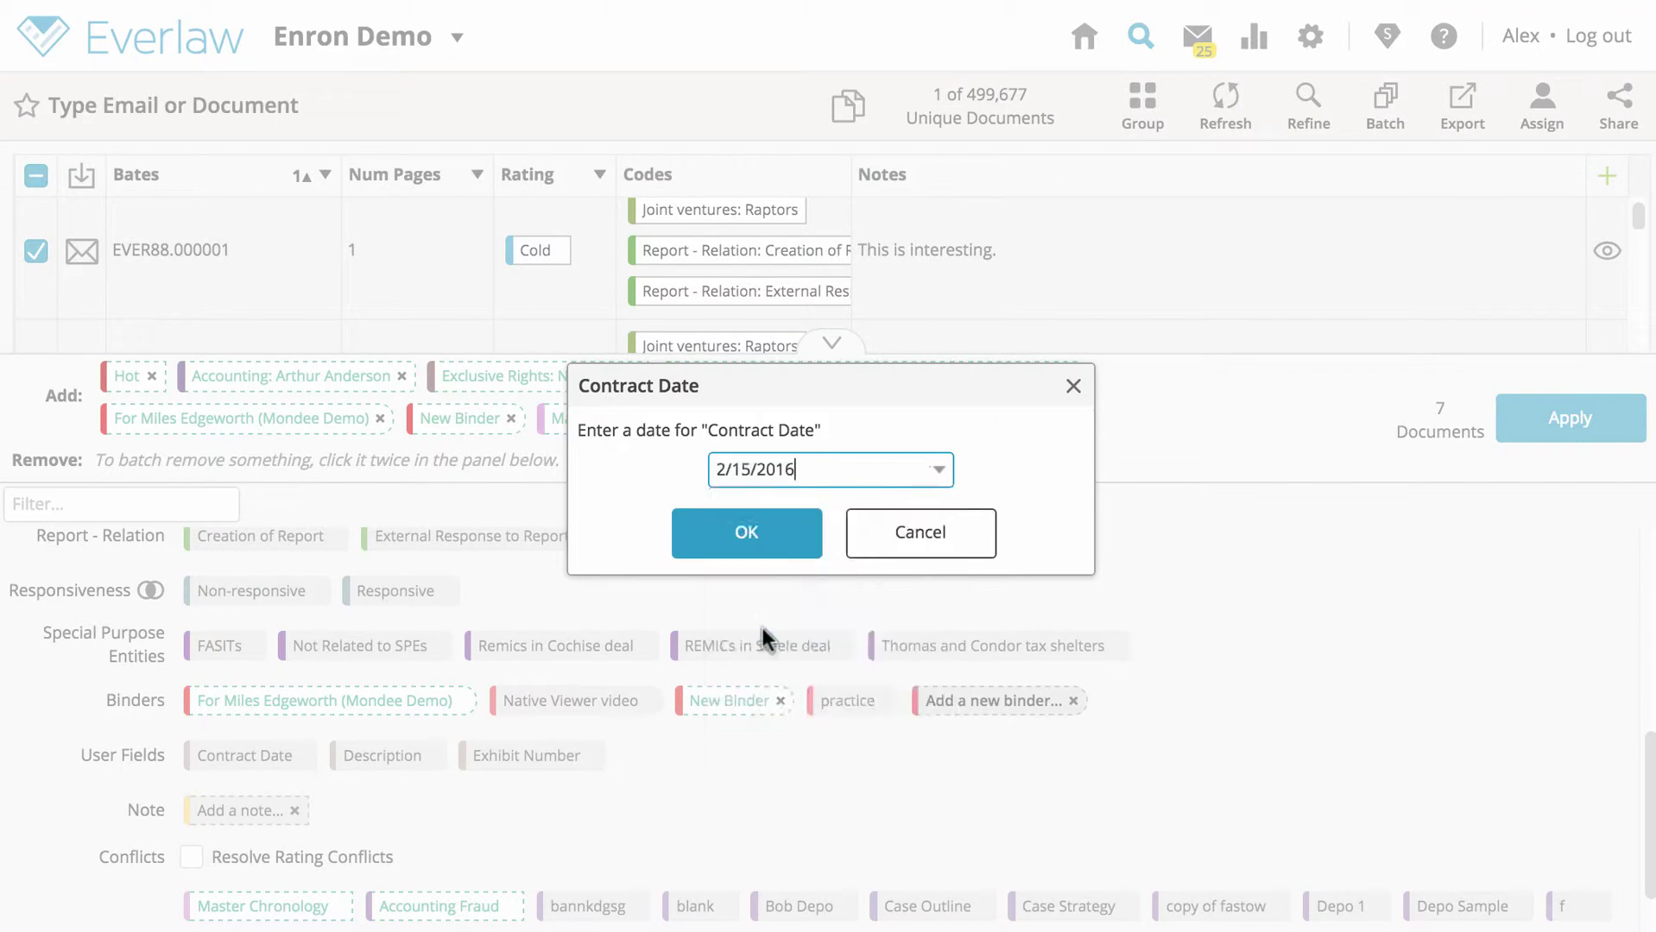
click(757, 548)
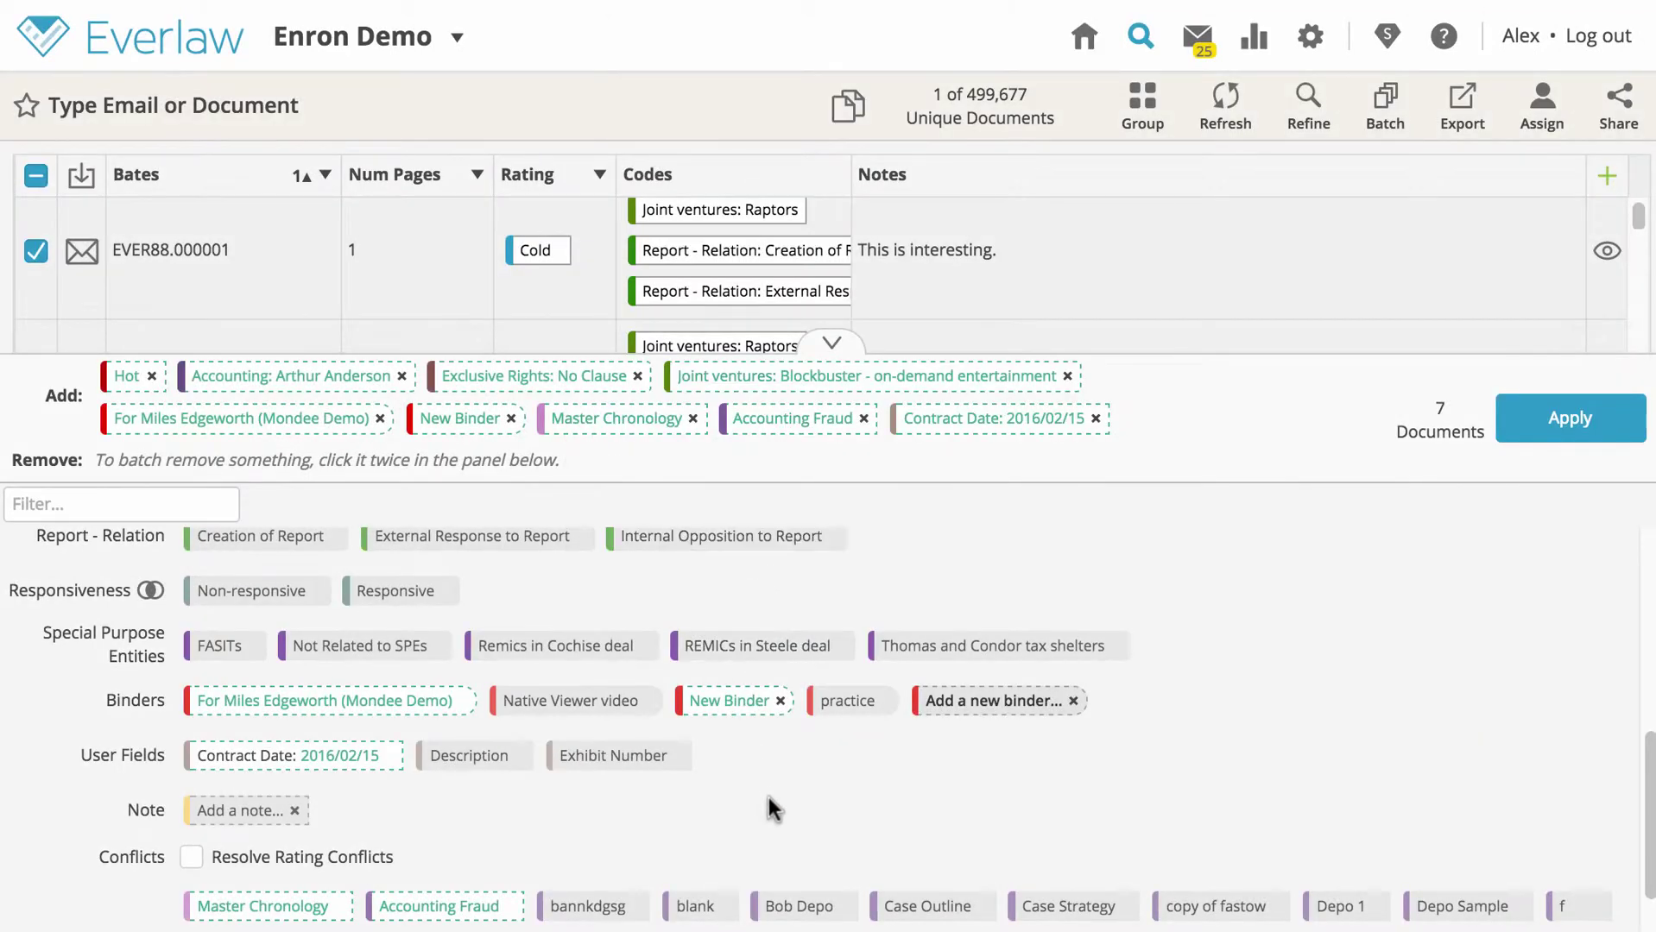
Add the note 'Look at these documents' to the batch changes
click(257, 810)
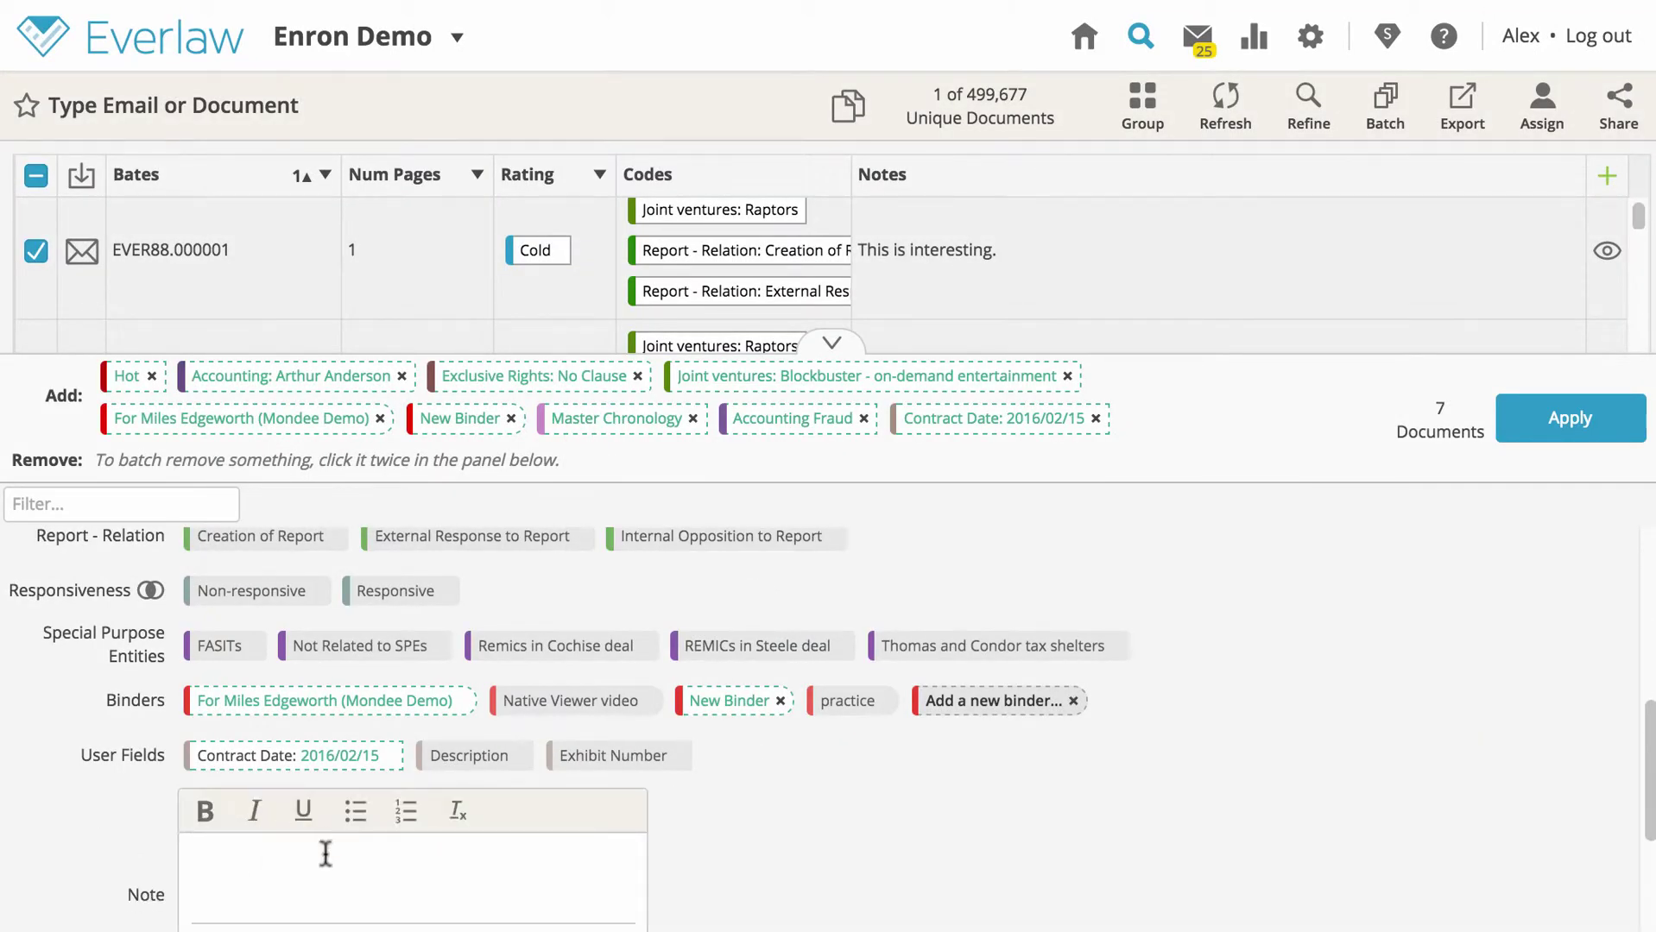
text(Look at these documents)
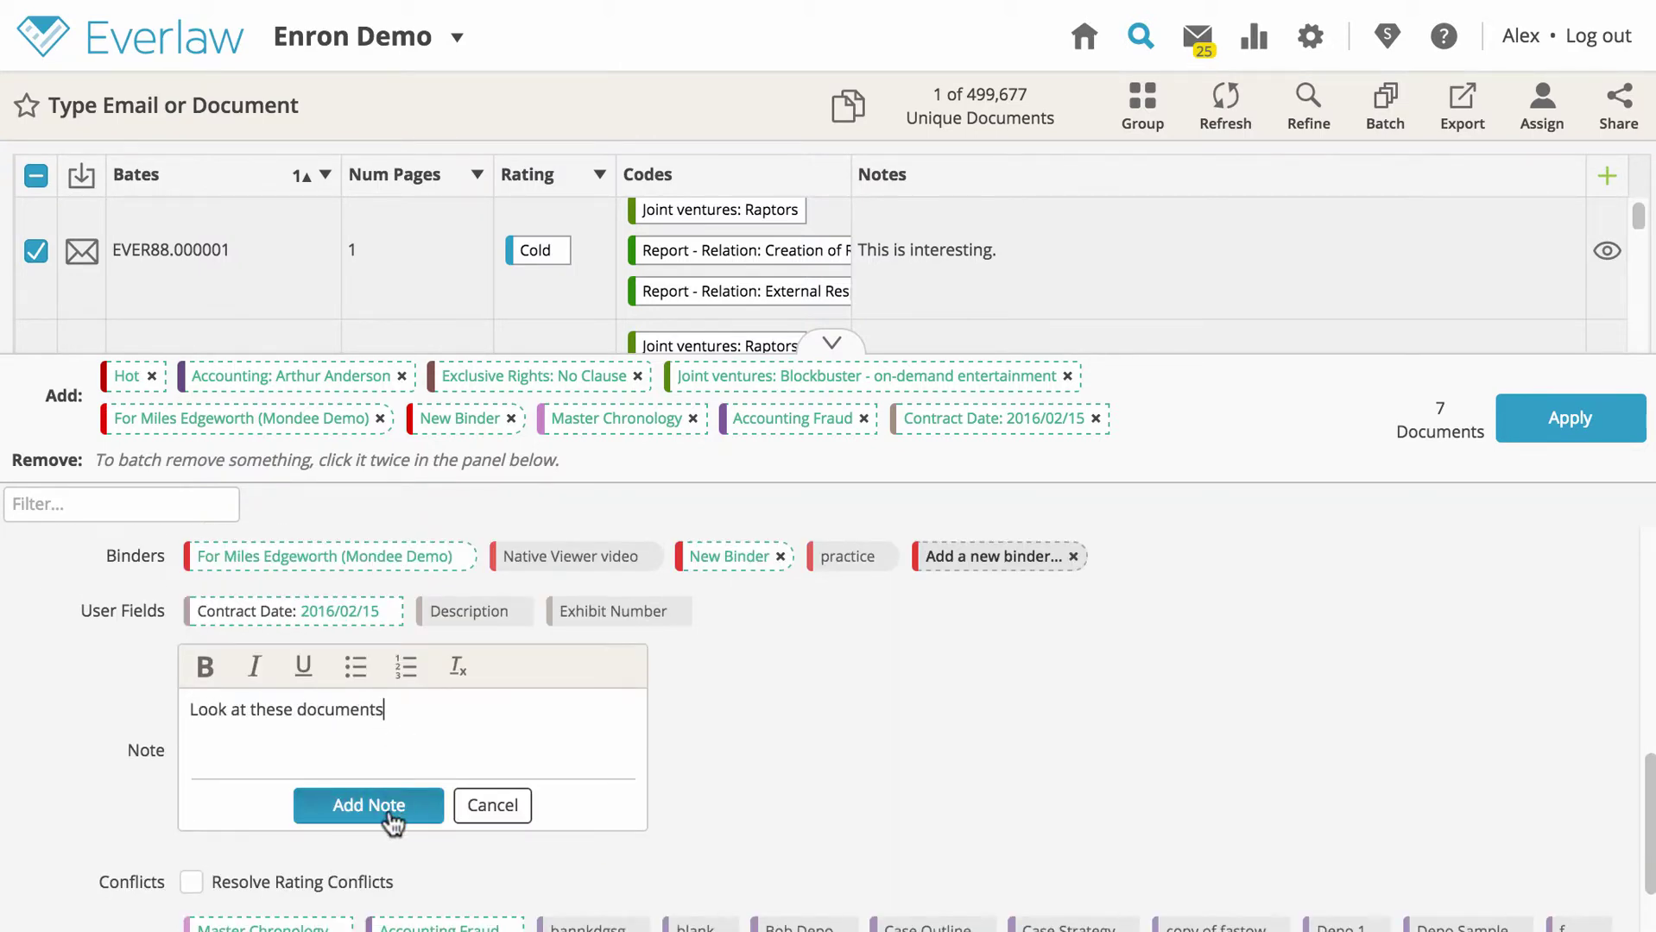
click(389, 807)
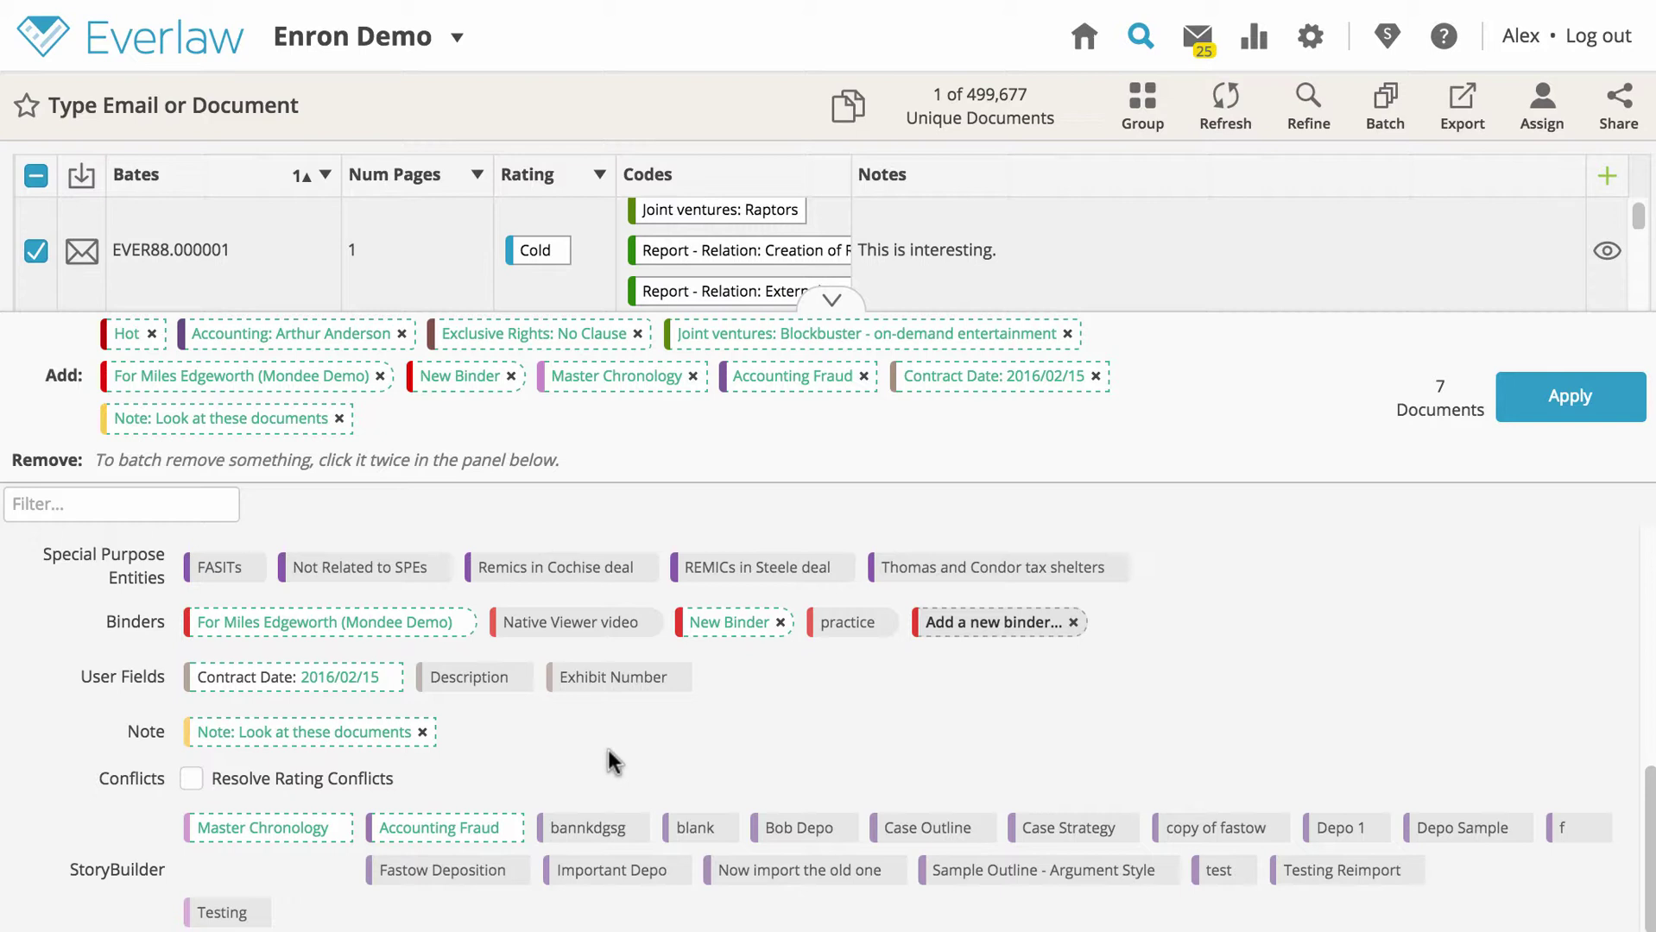
Mark the For Miles Edgeworth and New Binder binders for removal and clear the Contract Date change
click(339, 623)
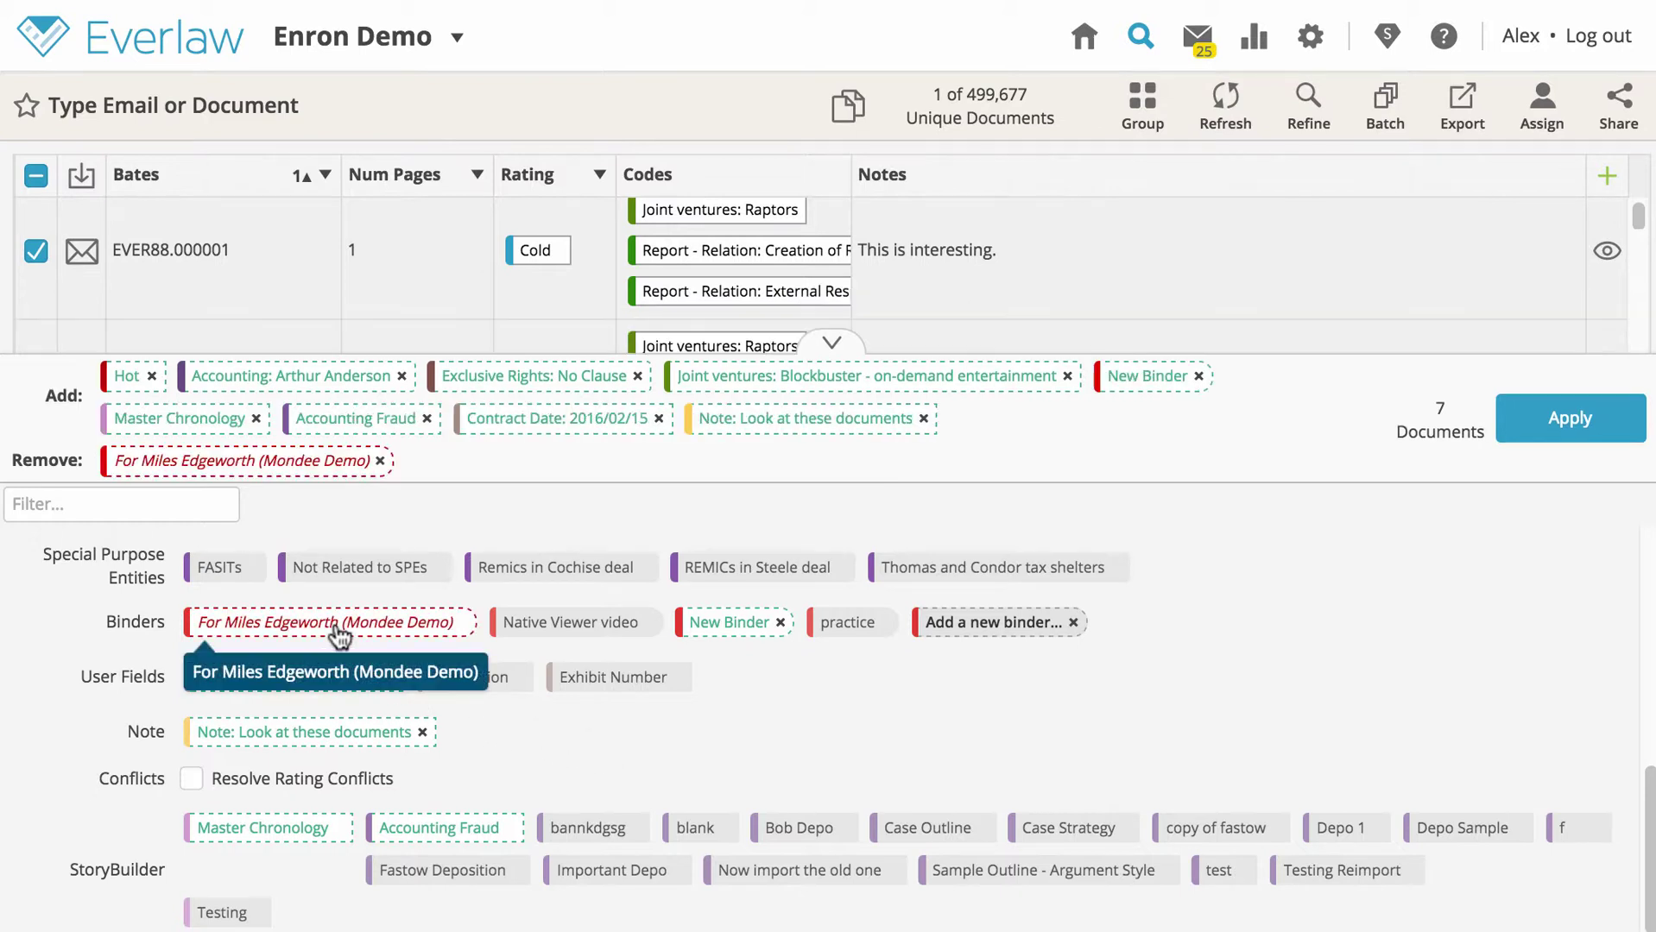
click(728, 634)
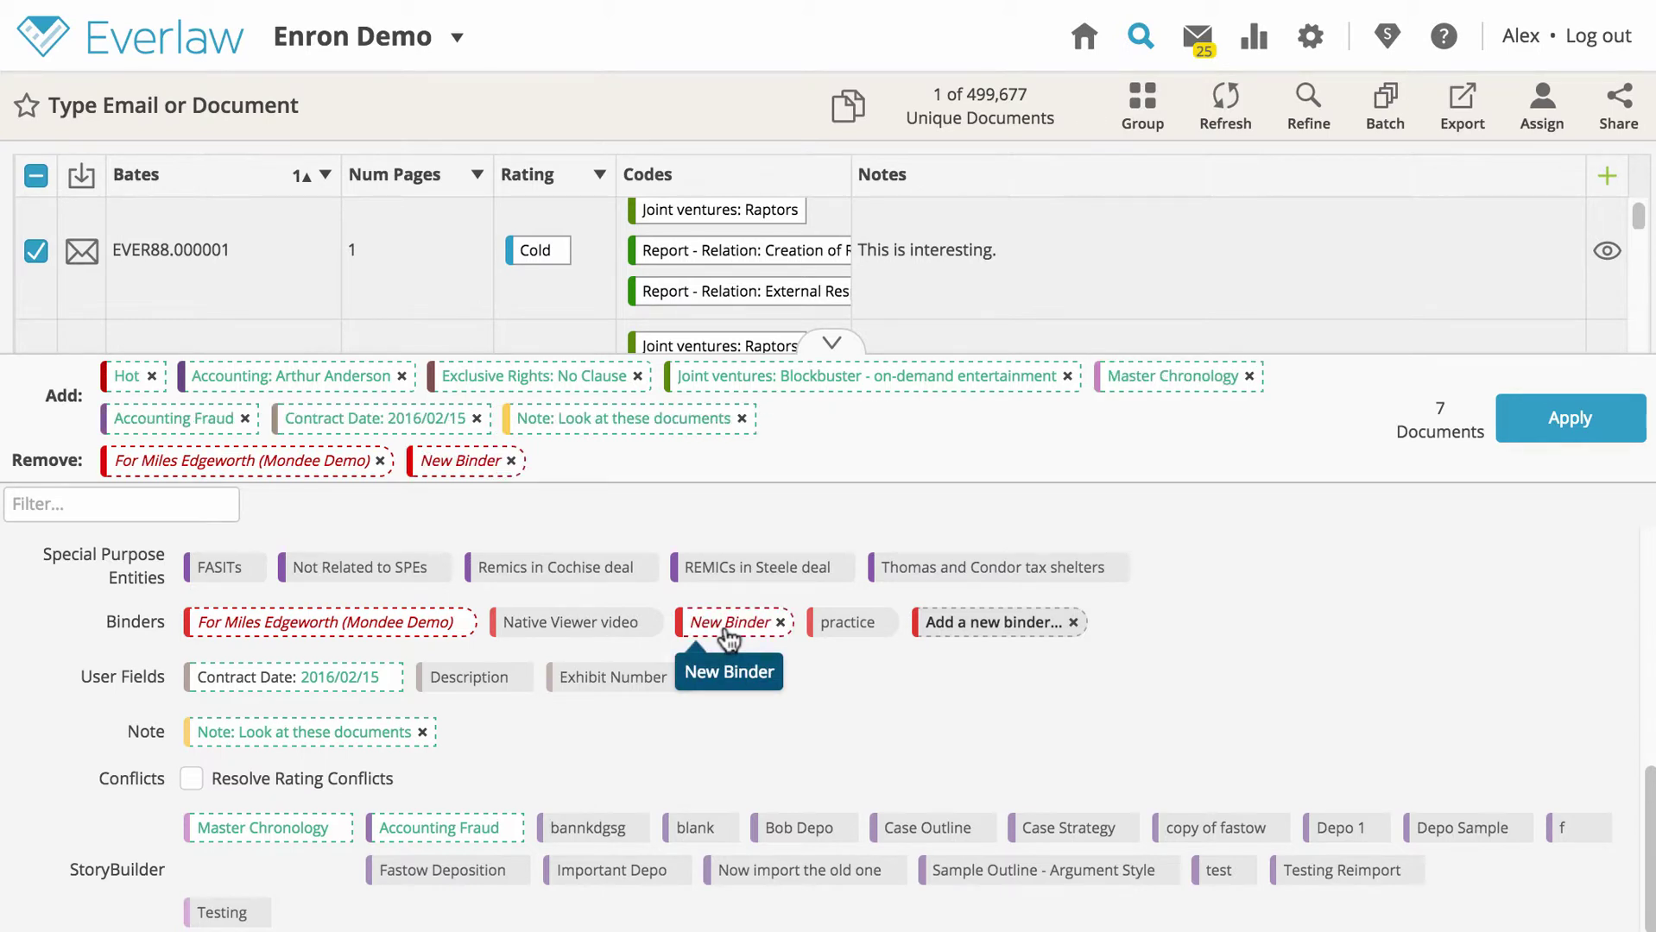
click(281, 684)
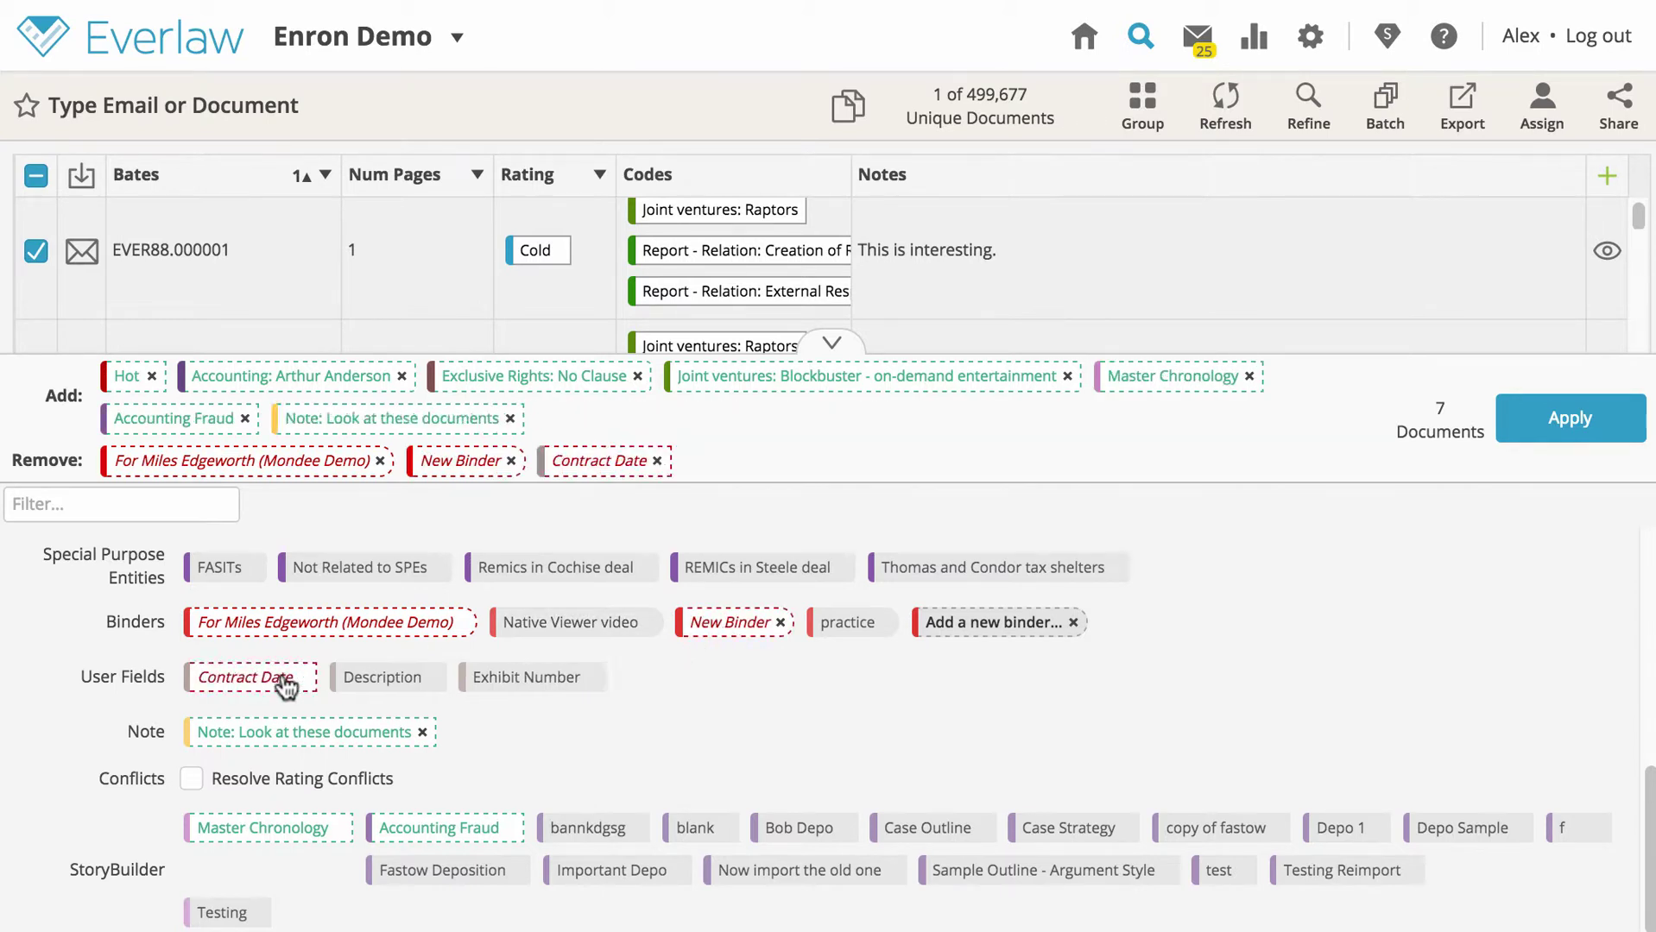
click(285, 686)
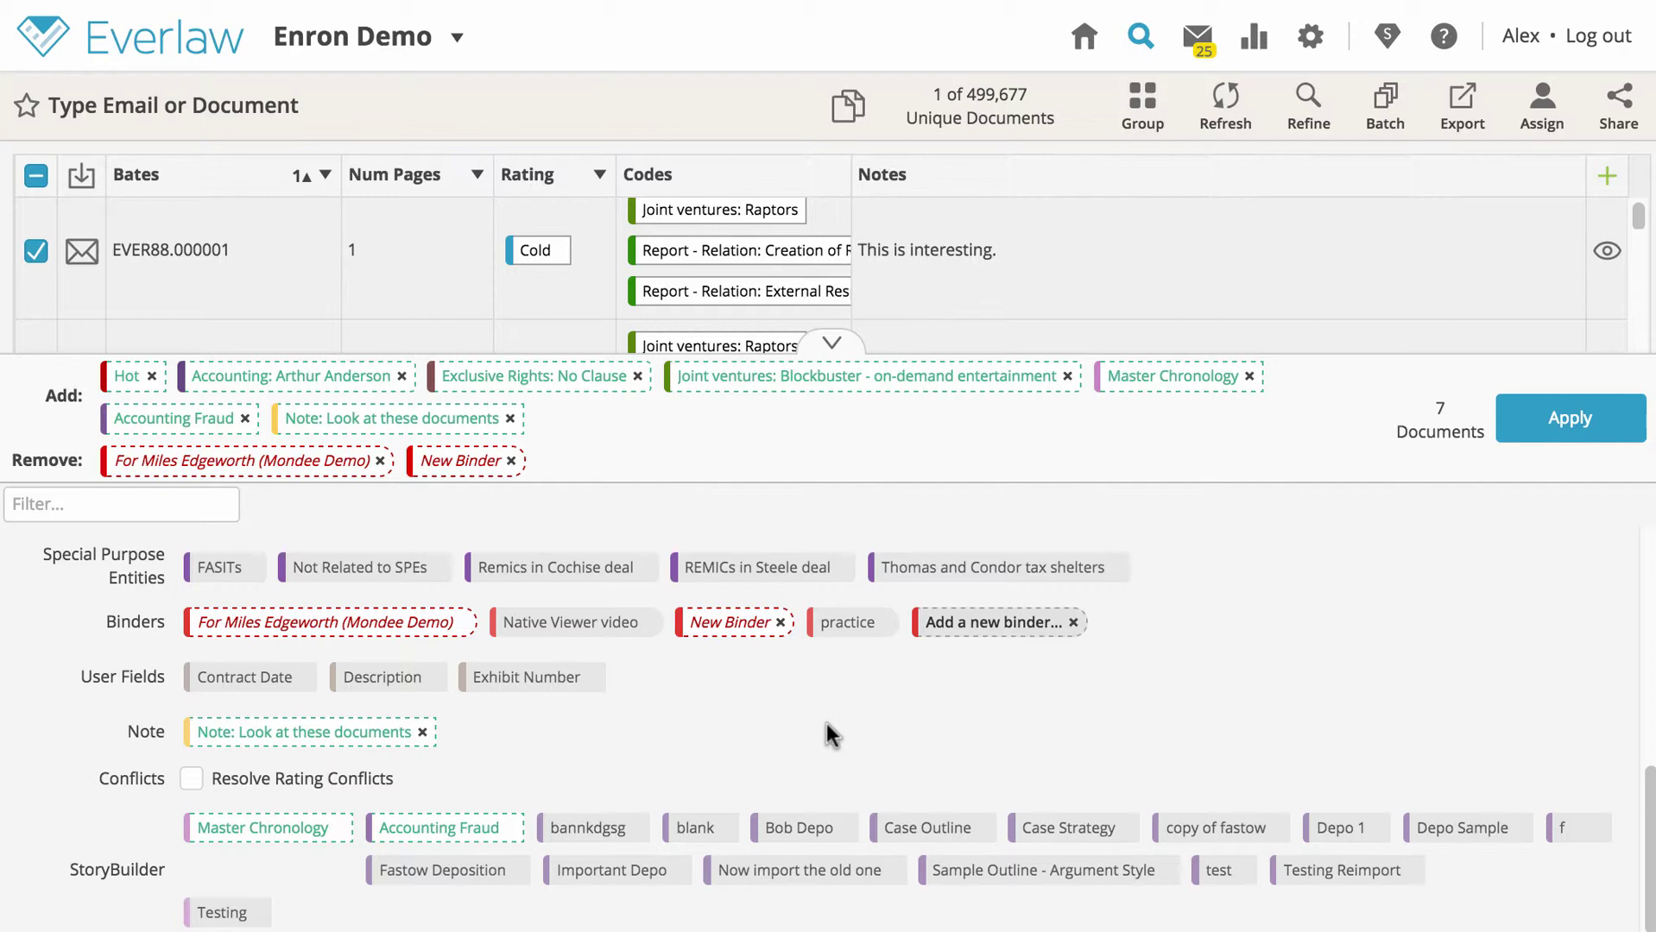
Apply the batch changes to all 7 documents, then return to Case Home
click(1594, 425)
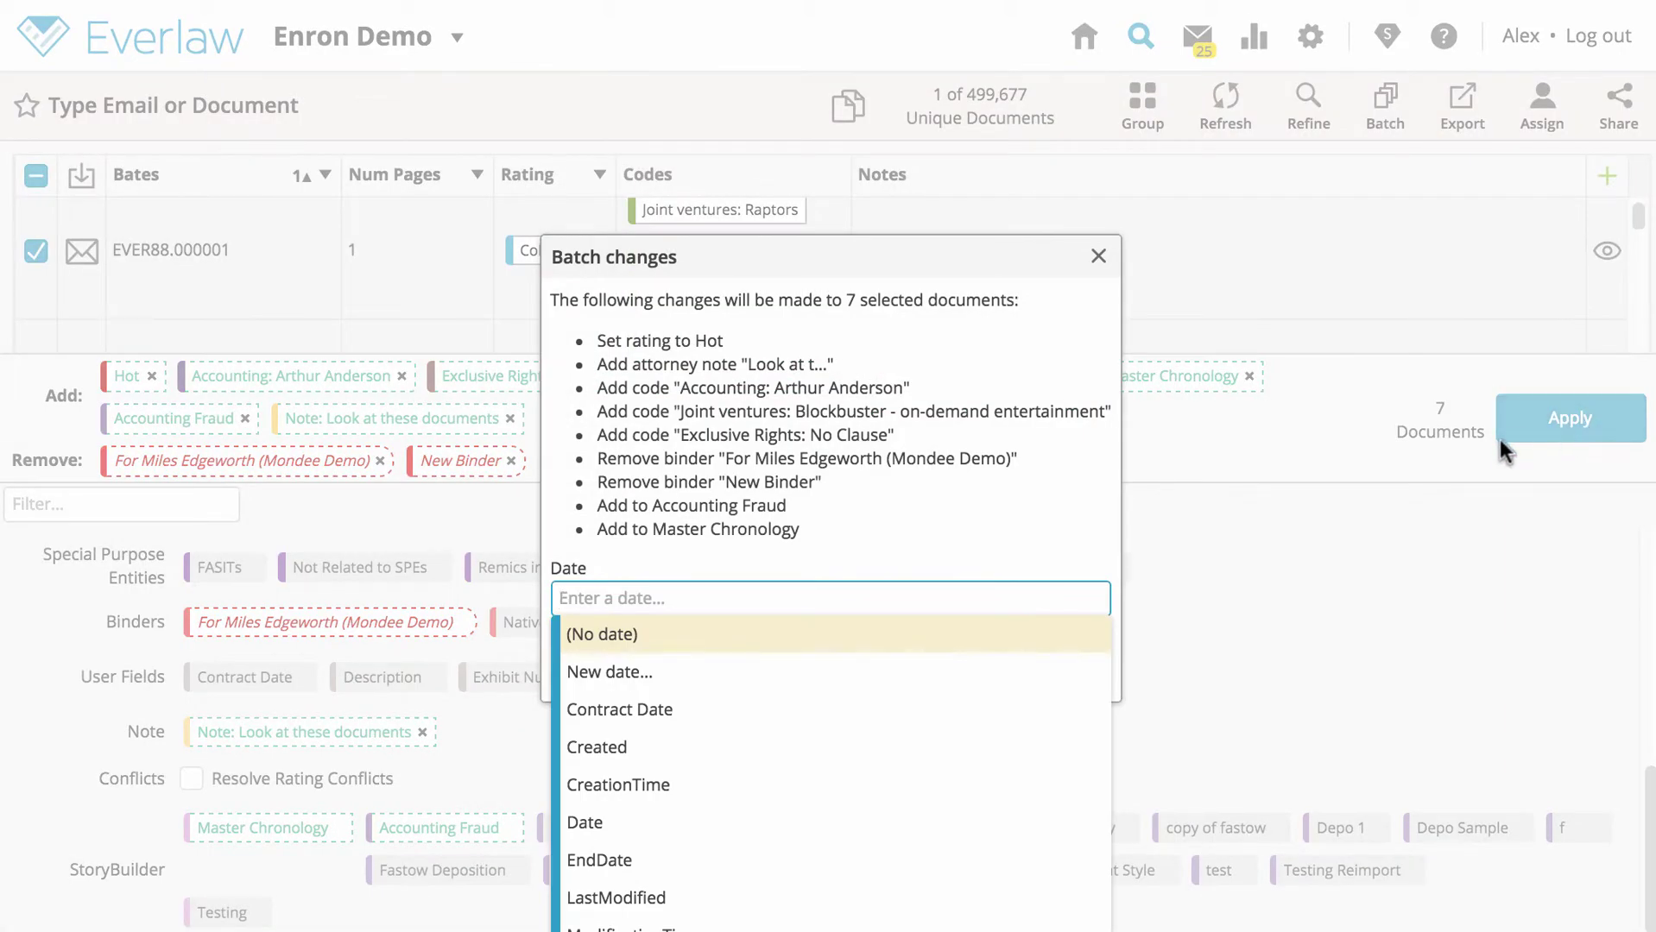
click(1021, 533)
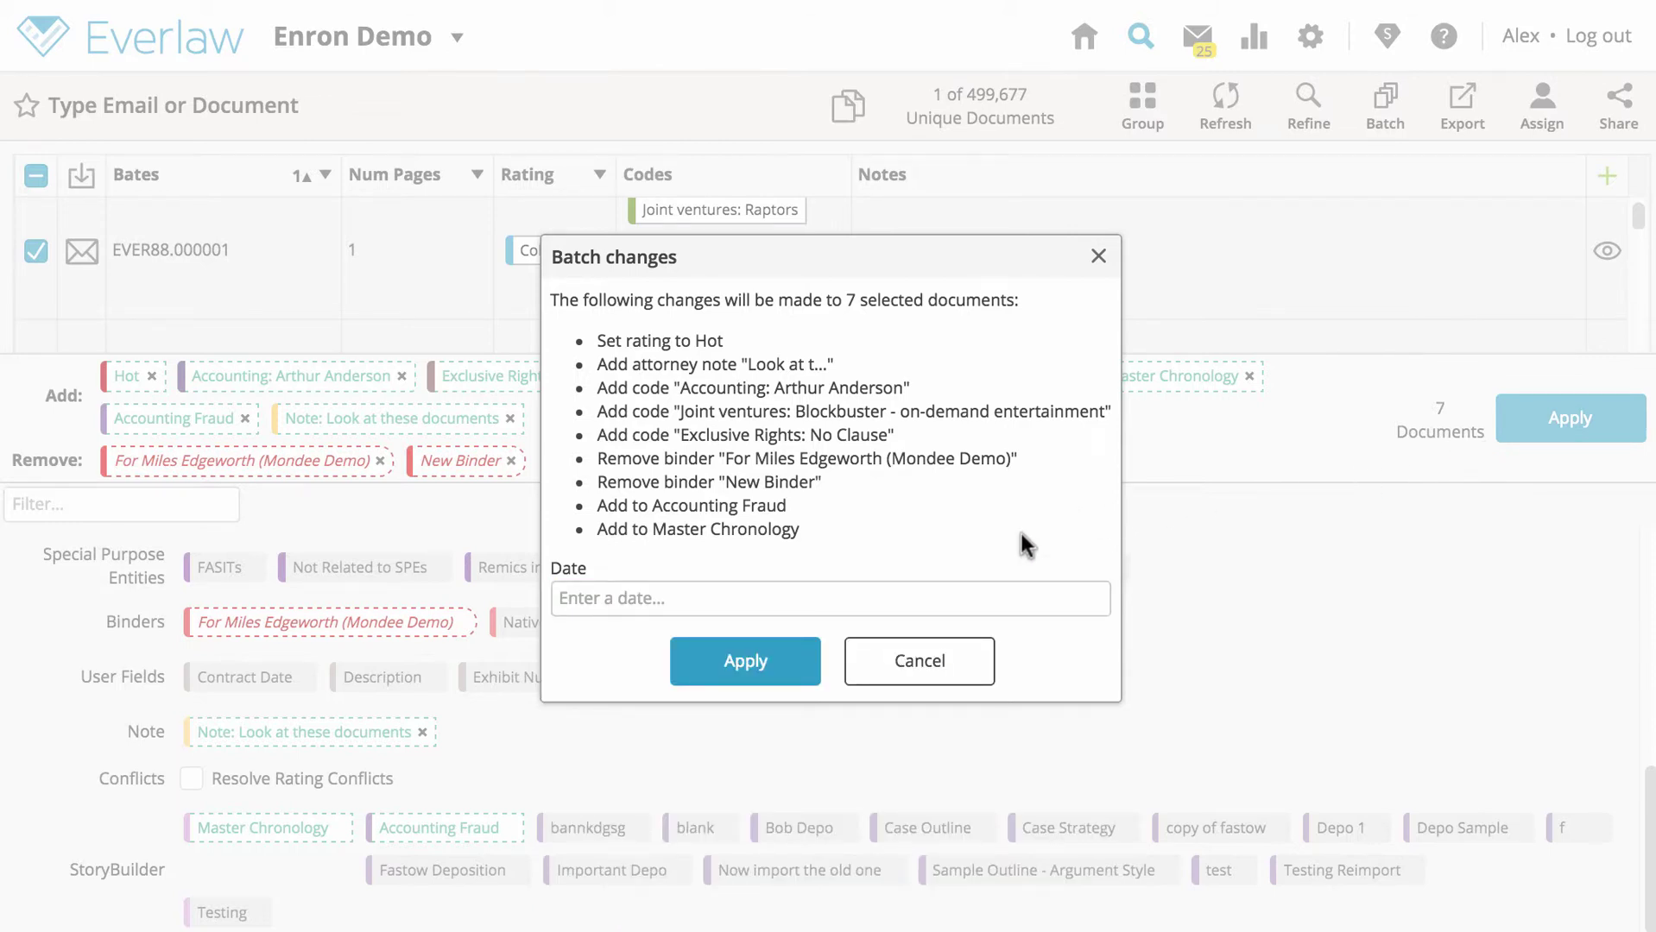
click(763, 684)
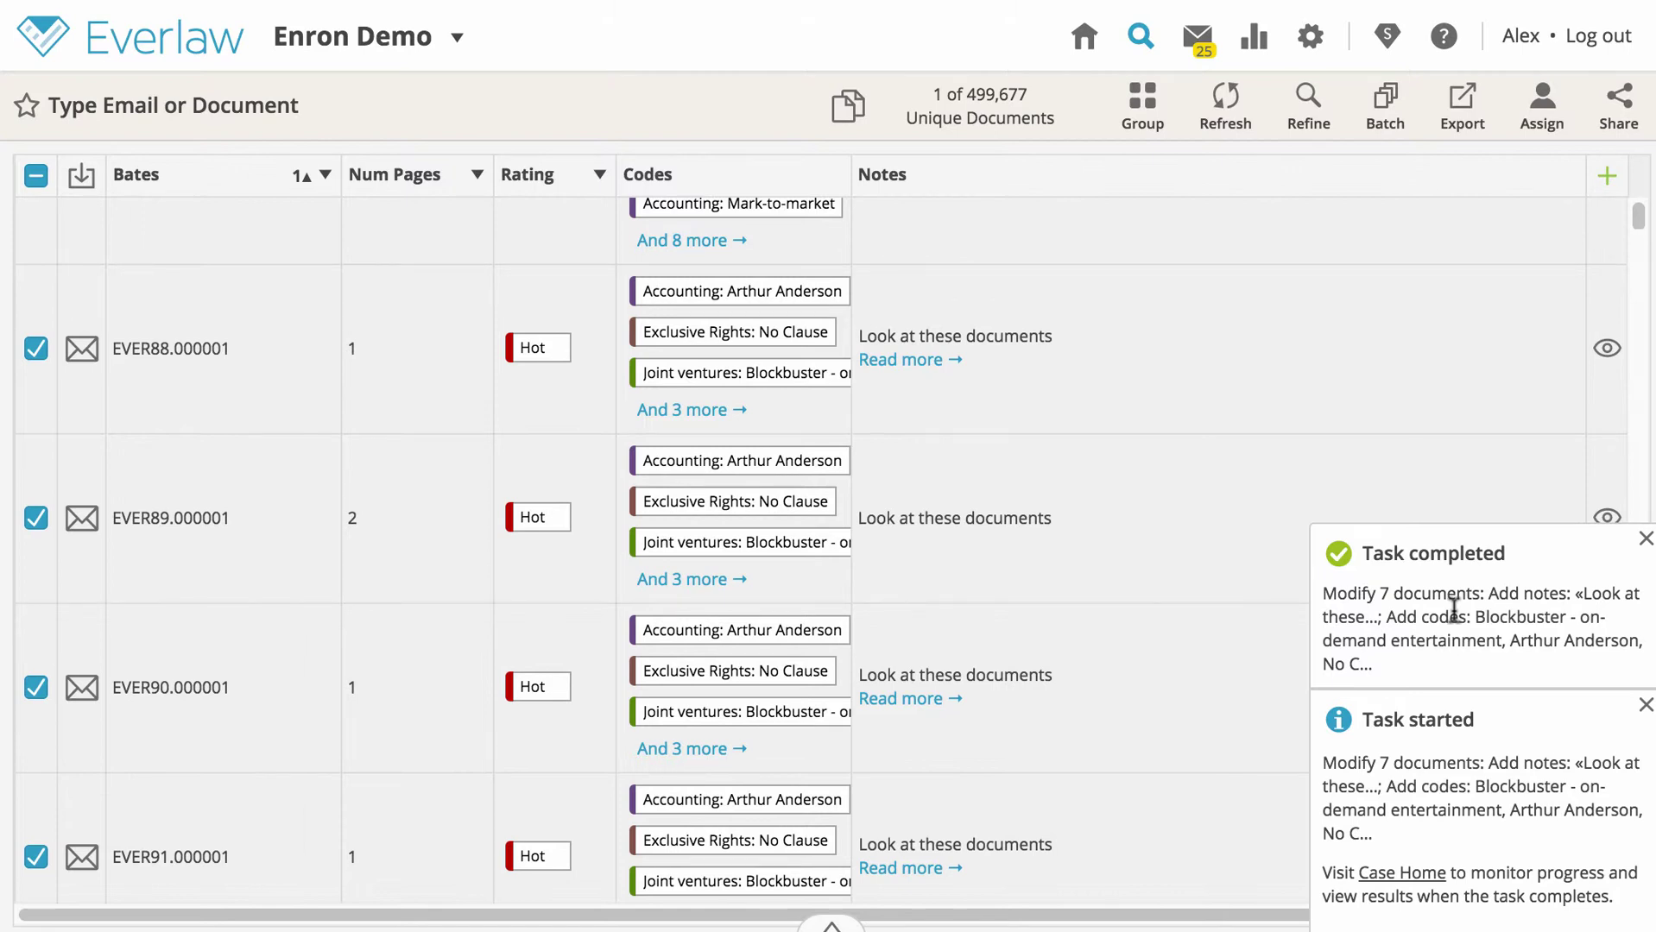
click(1083, 43)
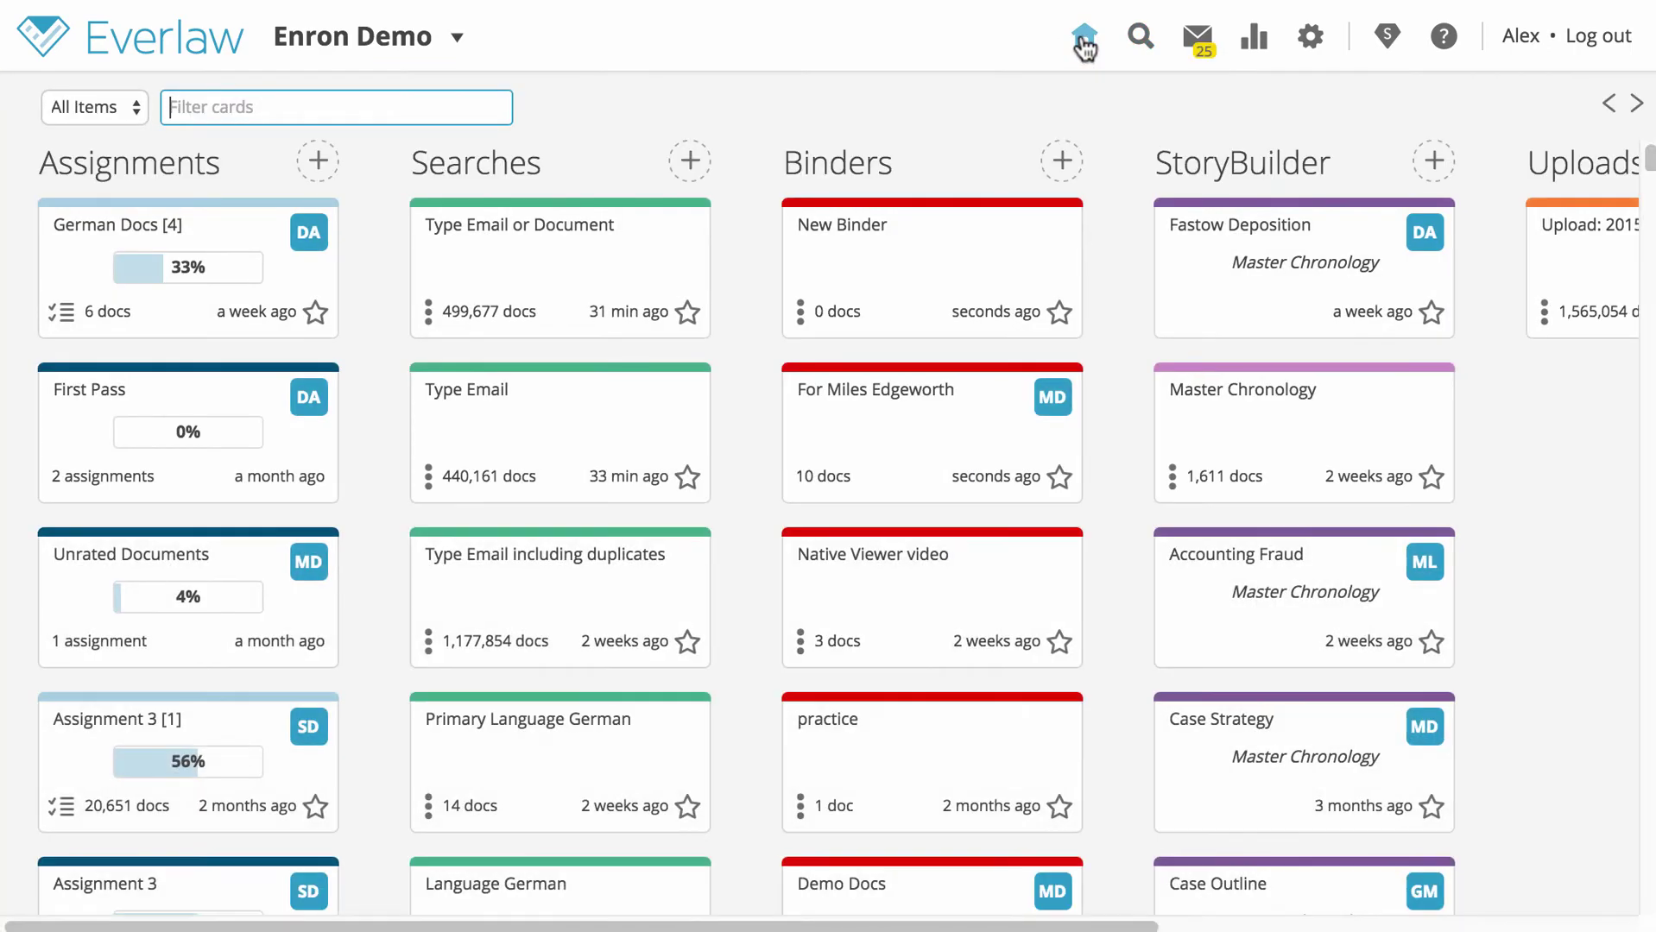
Scroll Case Home right to show the successful Modify 7 documents task in Batches & Exports
drag(1104, 920, 1636, 922)
mouse_move(1392, 260)
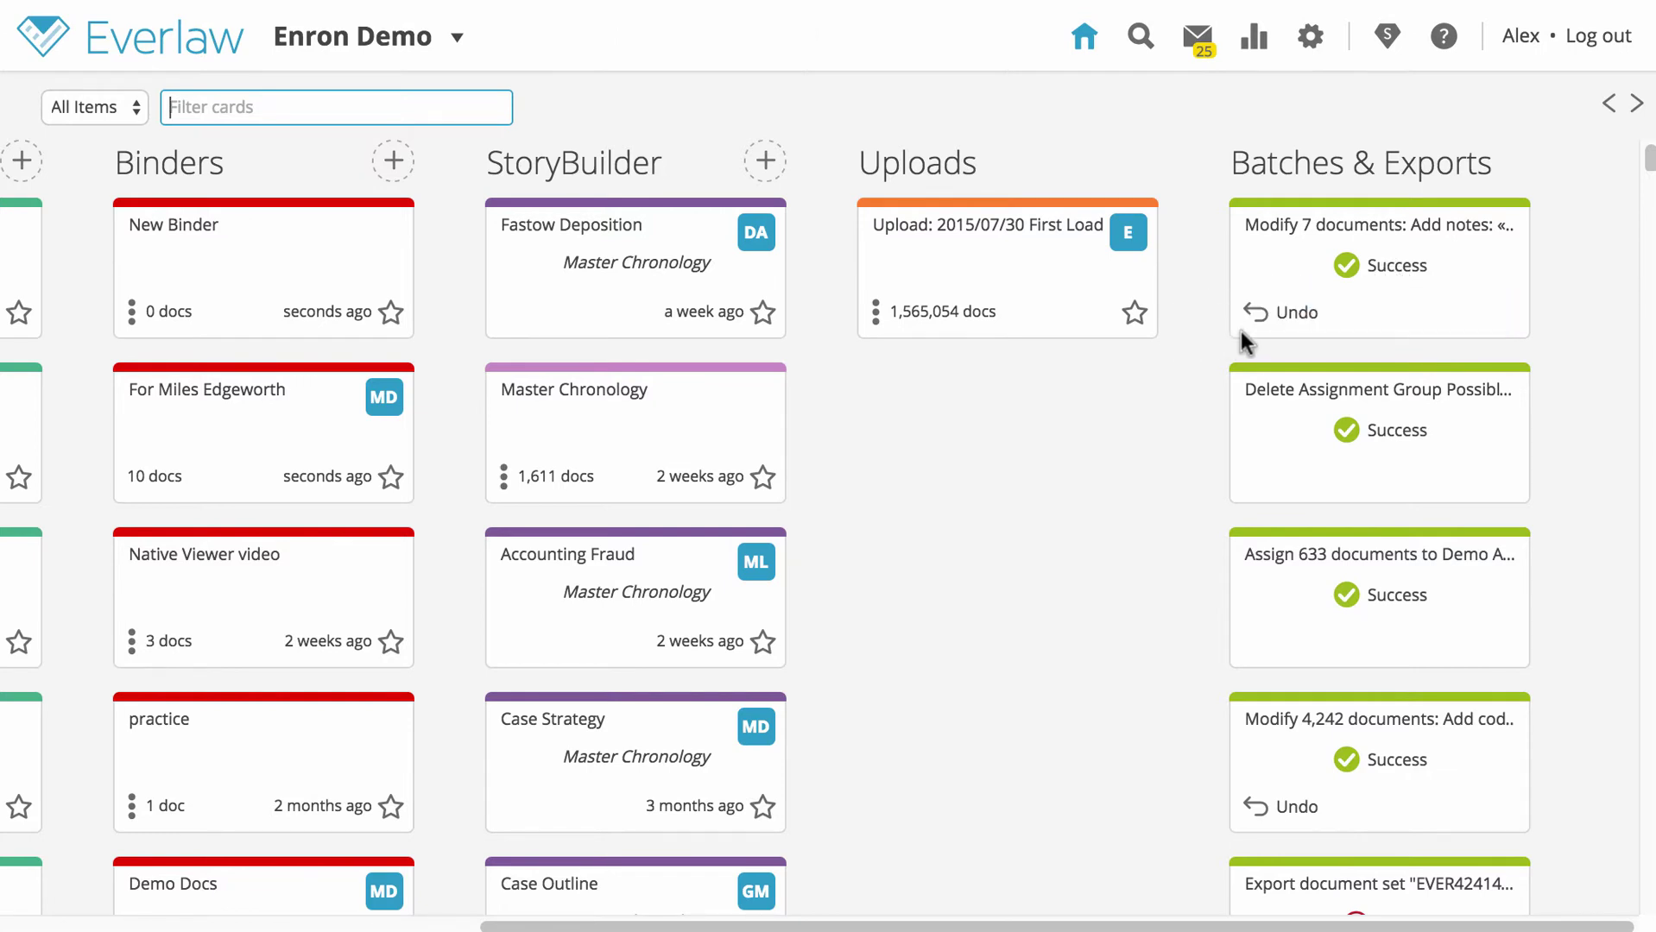
Undo the 'Modify 7 documents' batch task and confirm the undo
click(1295, 326)
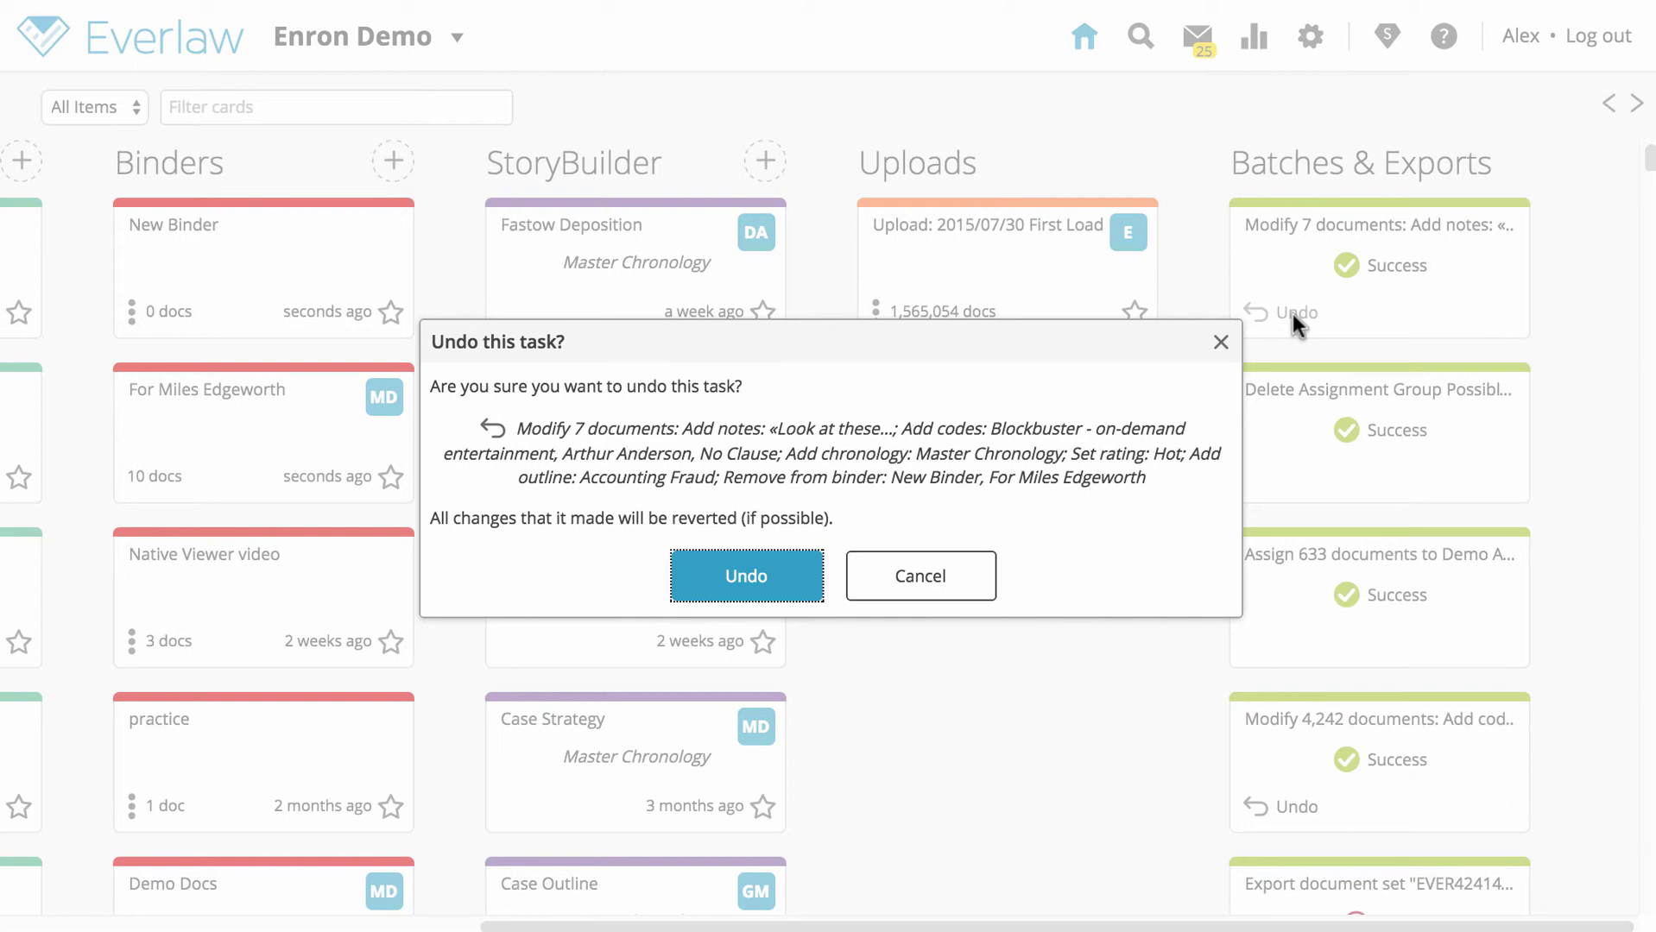
click(742, 587)
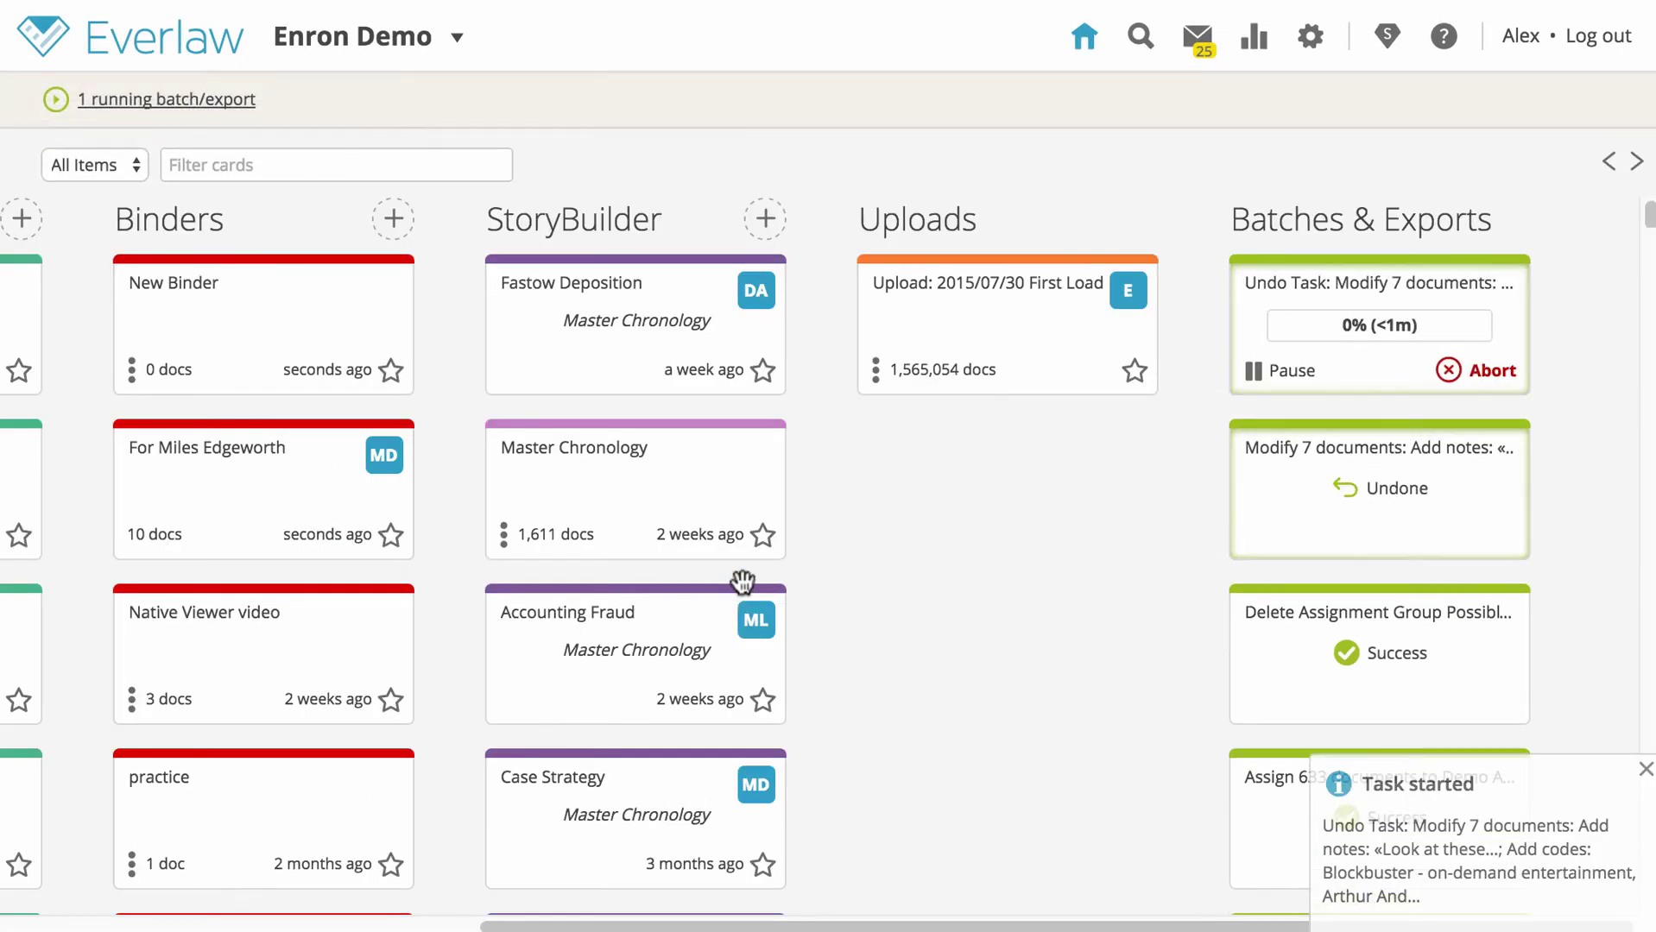